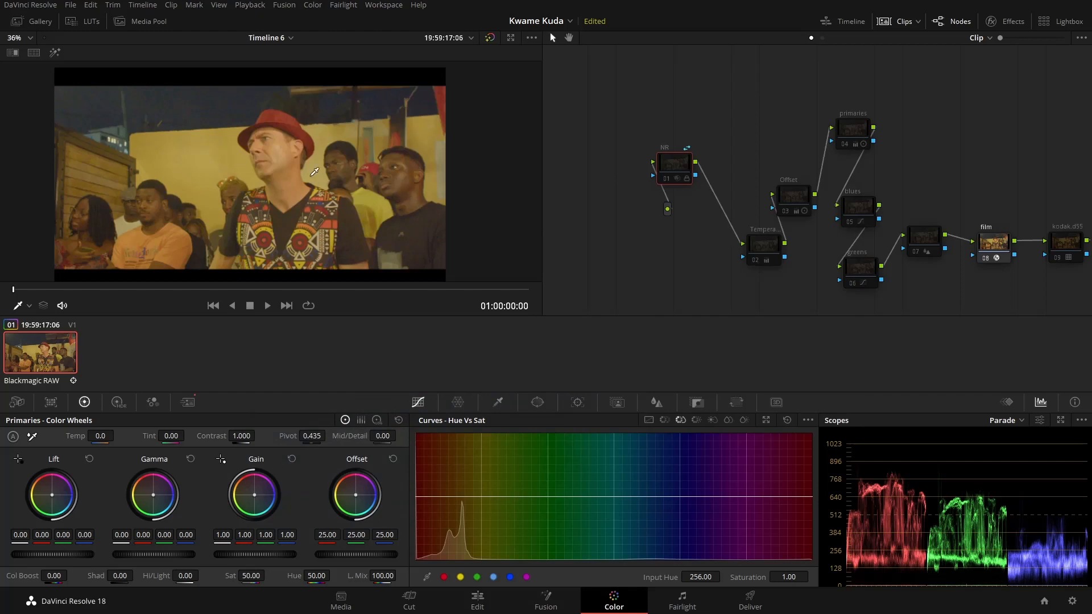
# Examine the noise-reduced image up close on the face of the man in the red hat, and in full-screen view
pyautogui.scroll(4, 314, 171)
pyautogui.scroll(2, 300, 211)
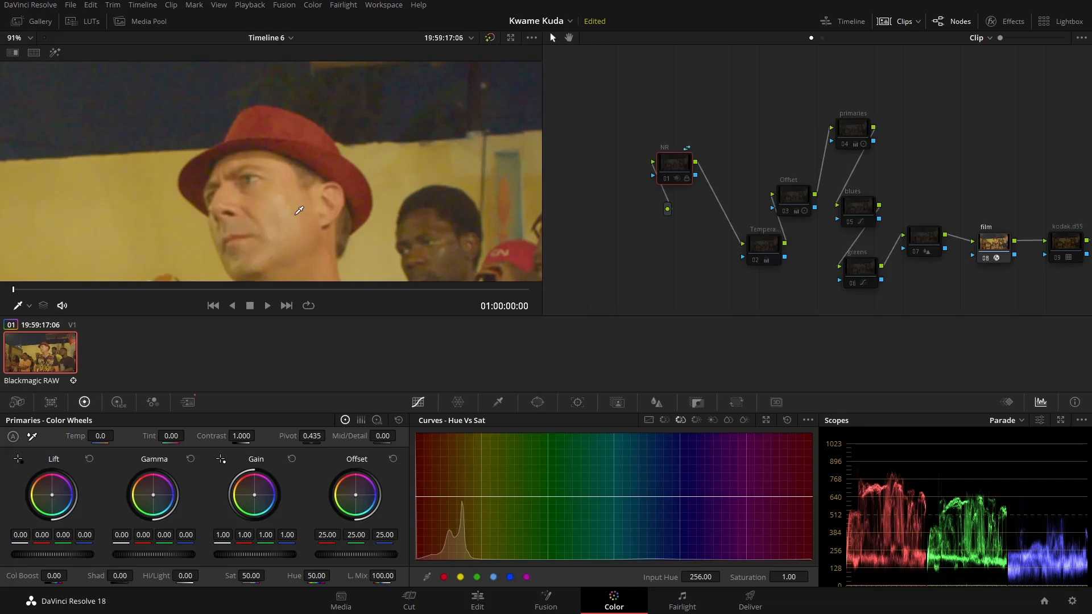
pyautogui.scroll(-3, 223, 211)
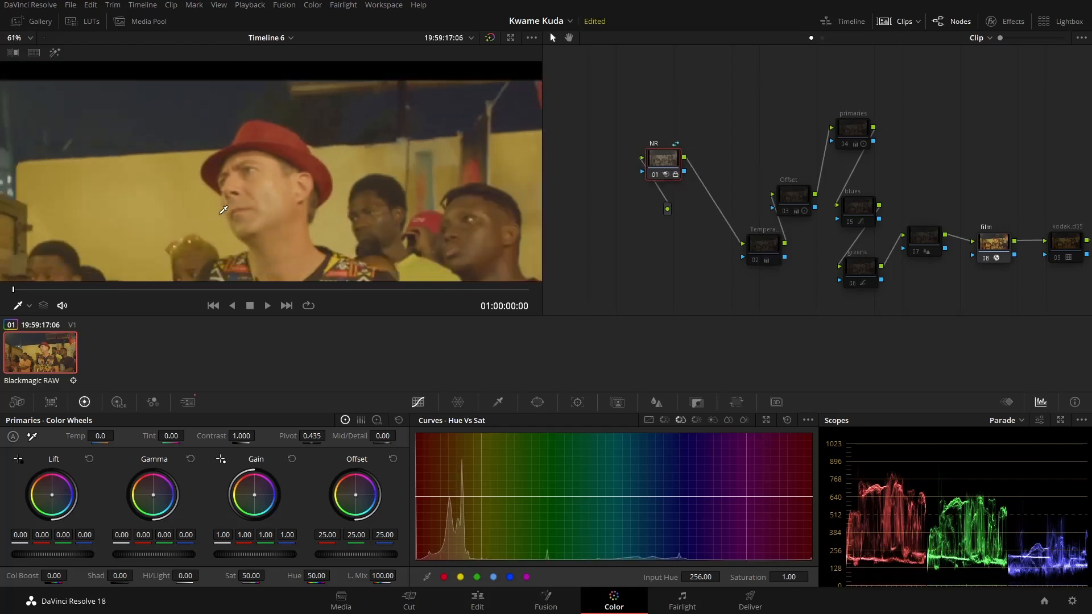
pyautogui.scroll(1, 223, 210)
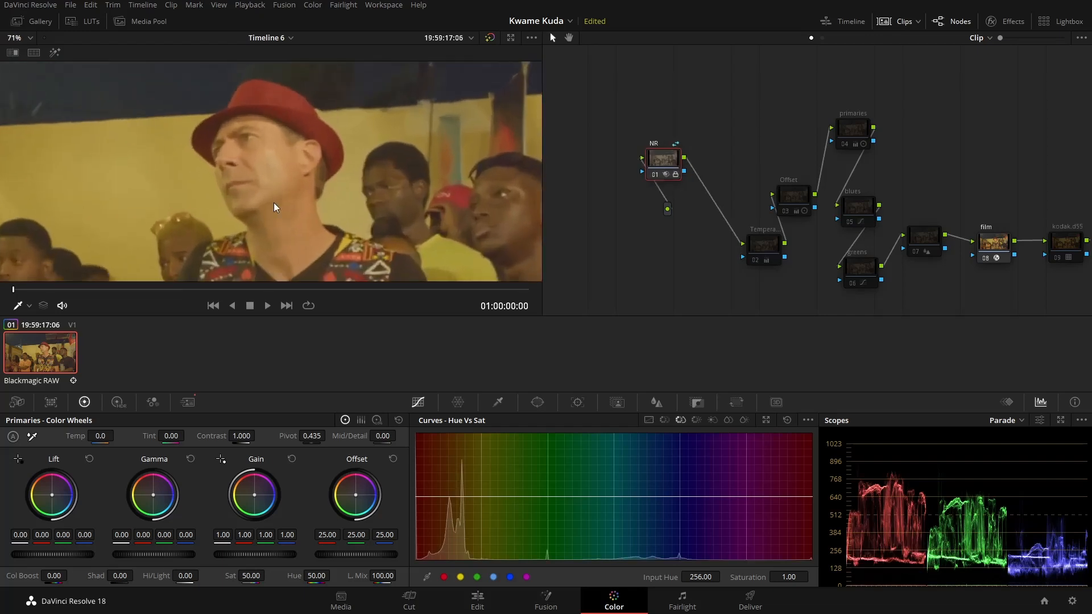
pyautogui.hotkey('ctrl', 'f')
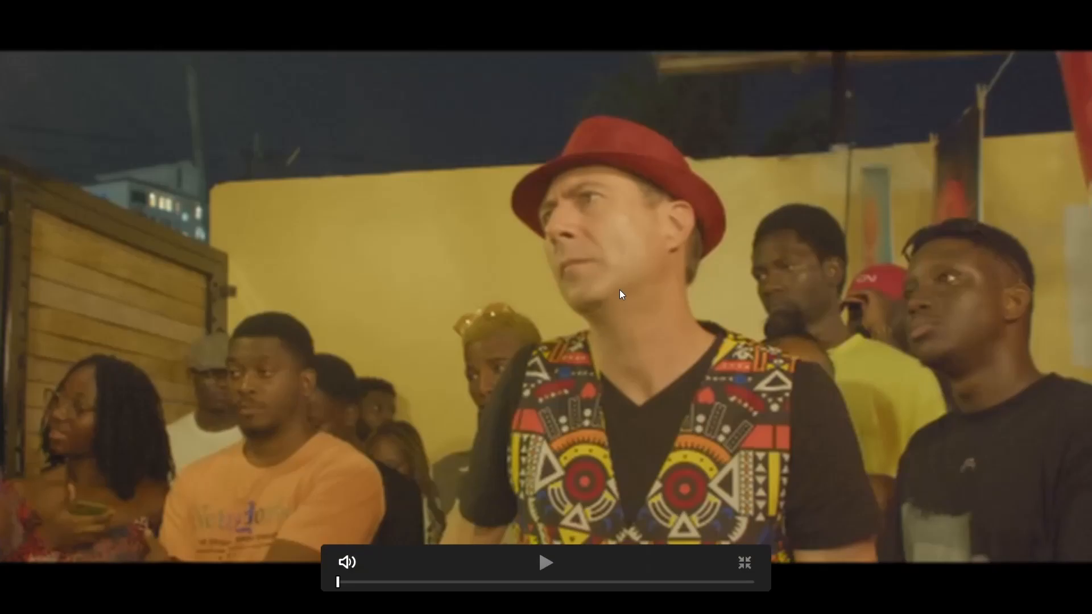
pyautogui.hotkey('ctrl', 'f')
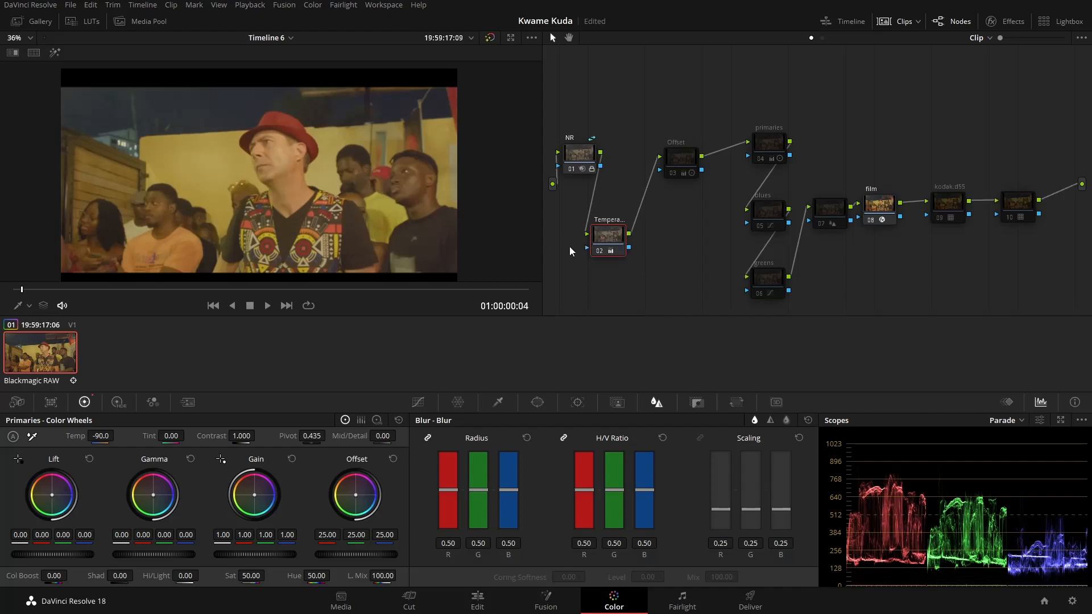
# Compare the image with the Offset node on and off against the parade scope, and leave the node enabled
pyautogui.moveTo(688, 165); pyautogui.dragTo(686, 178)
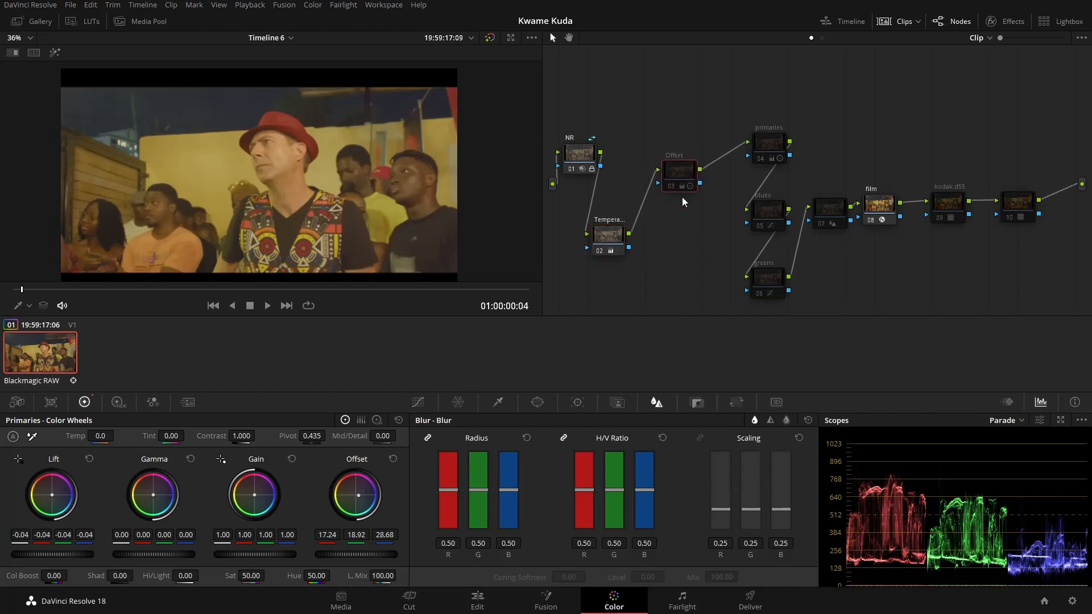
pyautogui.hotkey('ctrl', 'd')
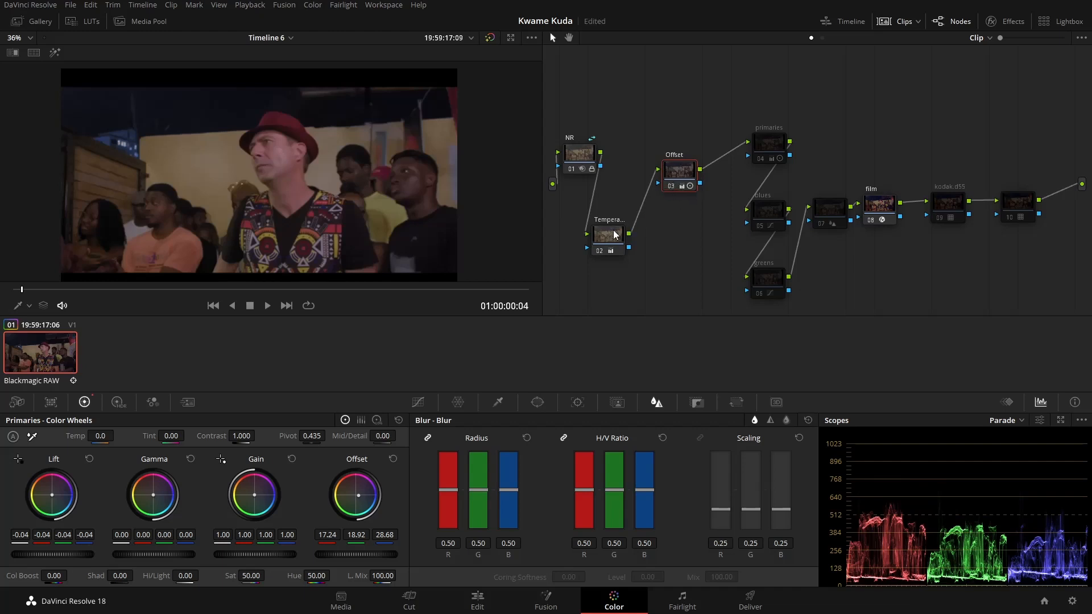
pyautogui.hotkey('ctrl', 'd')
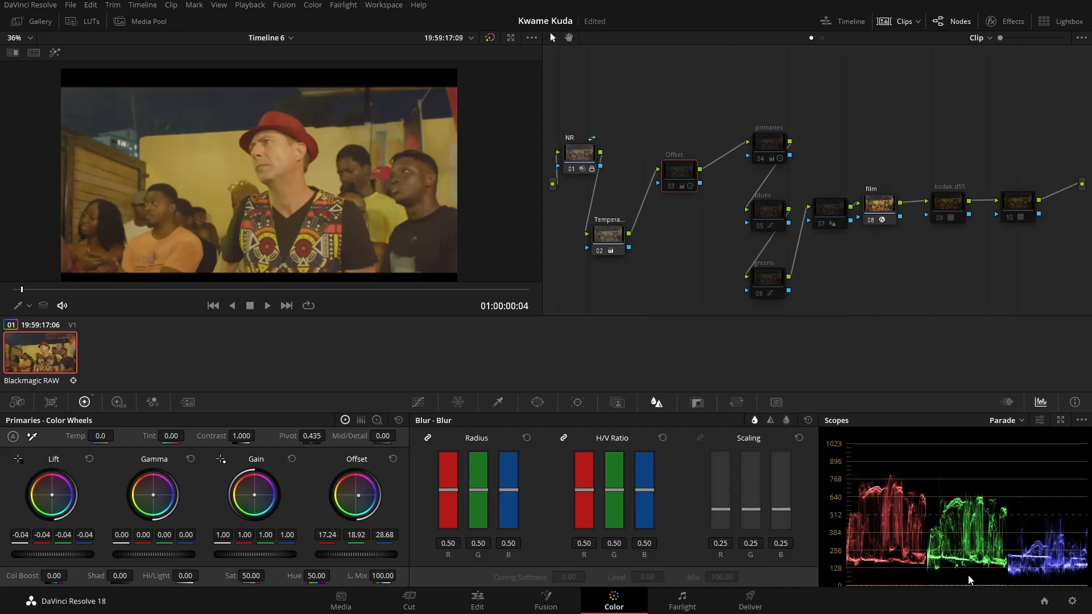
pyautogui.scroll(-3, 938, 549)
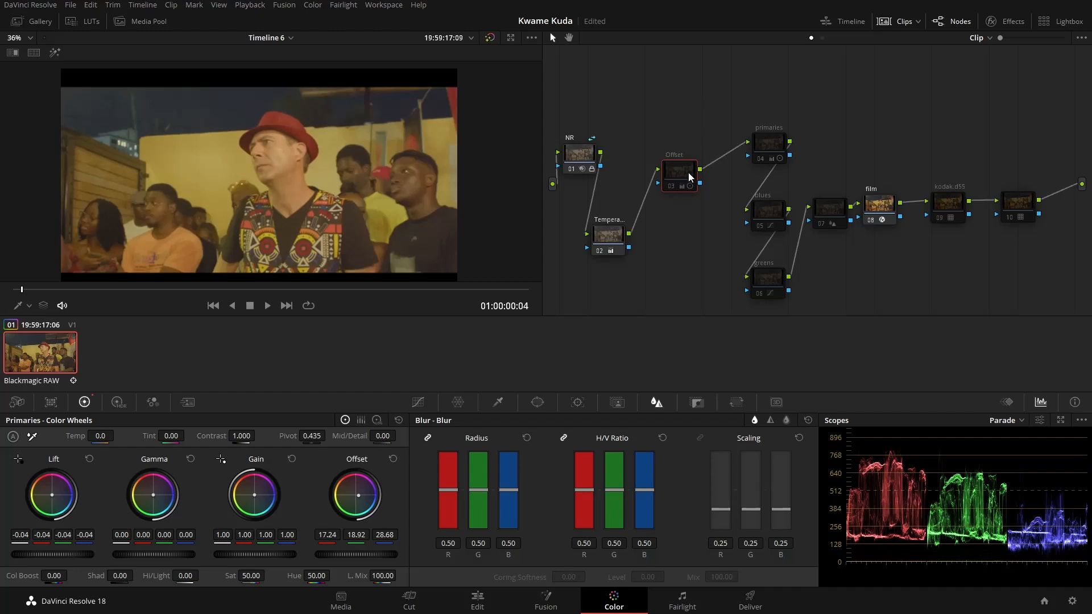
pyautogui.hotkey('ctrl', 'd')
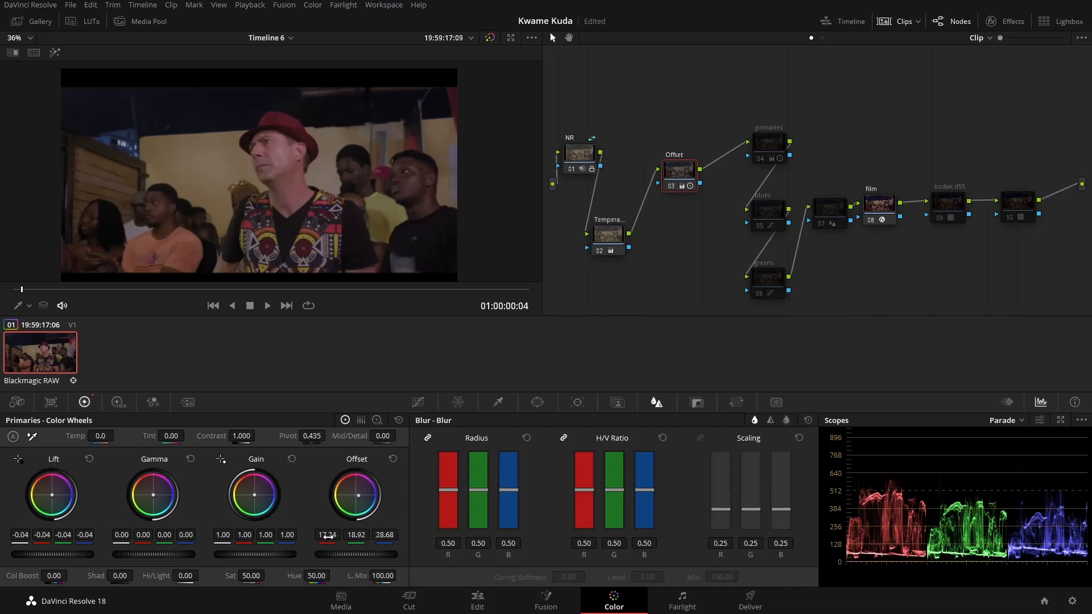
# Try a red offset of 35.72 on the Offset node, check the parade scope, and return the value to 17.24
pyautogui.moveTo(323, 537); pyautogui.dragTo(385, 537)
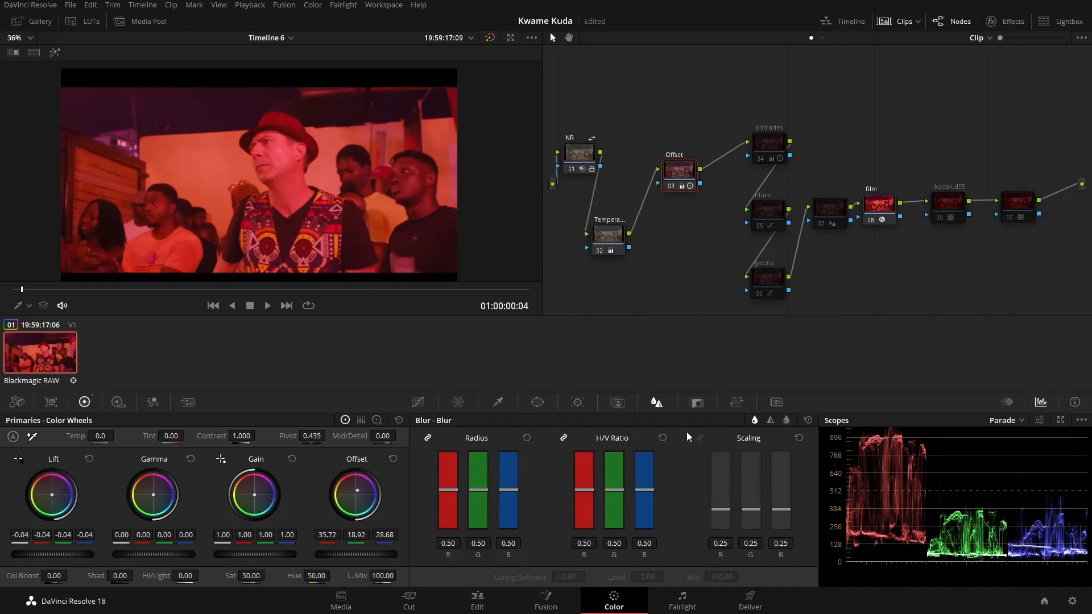
pyautogui.scroll(4, 902, 469)
pyautogui.scroll(-1, 906, 520)
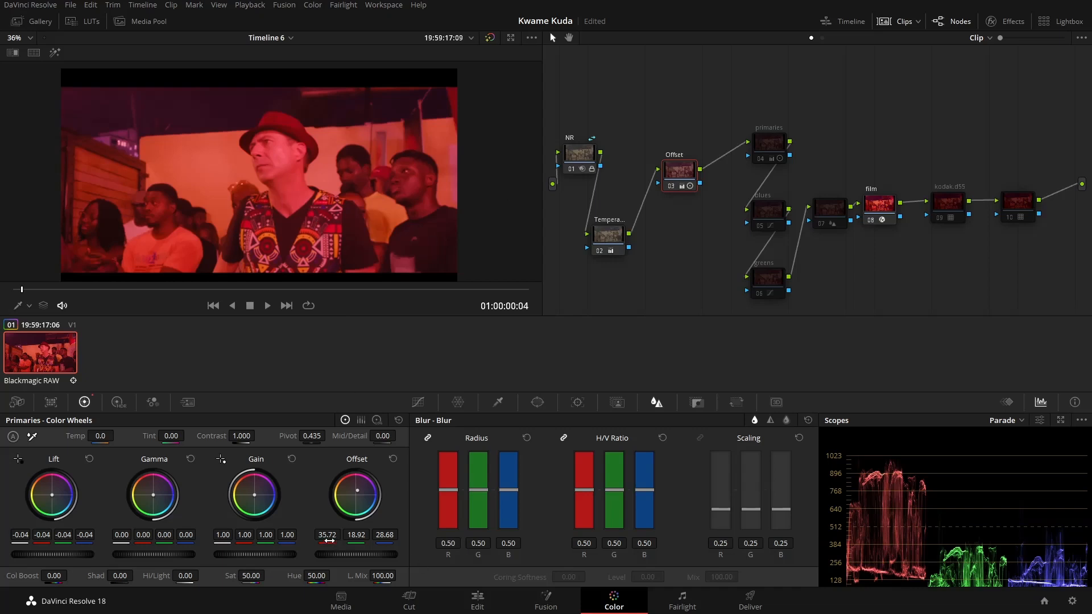
pyautogui.scroll(-2, 926, 577)
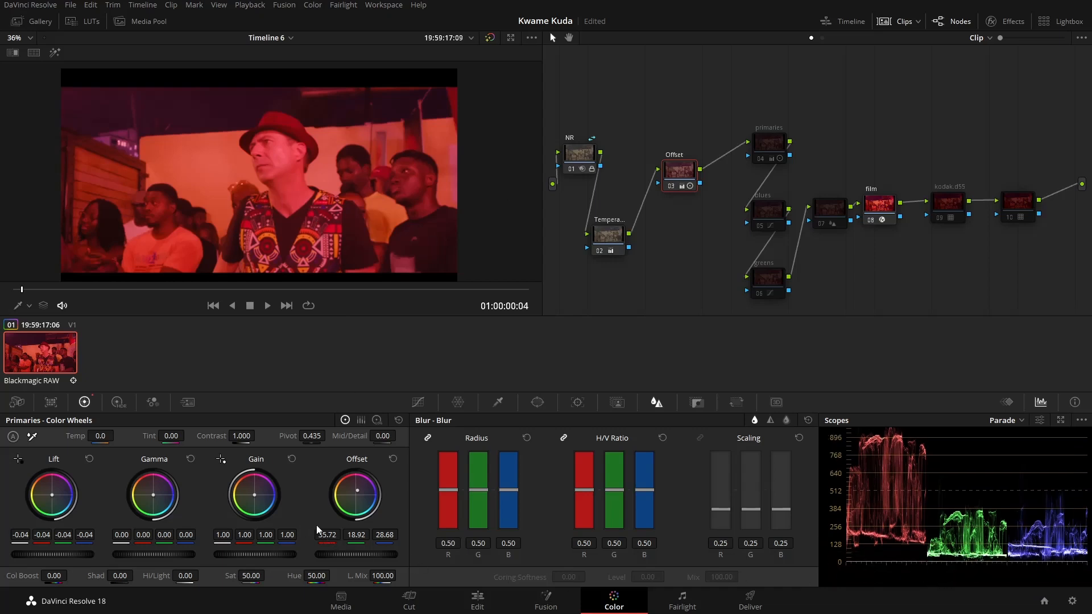
pyautogui.moveTo(328, 535); pyautogui.dragTo(282, 535)
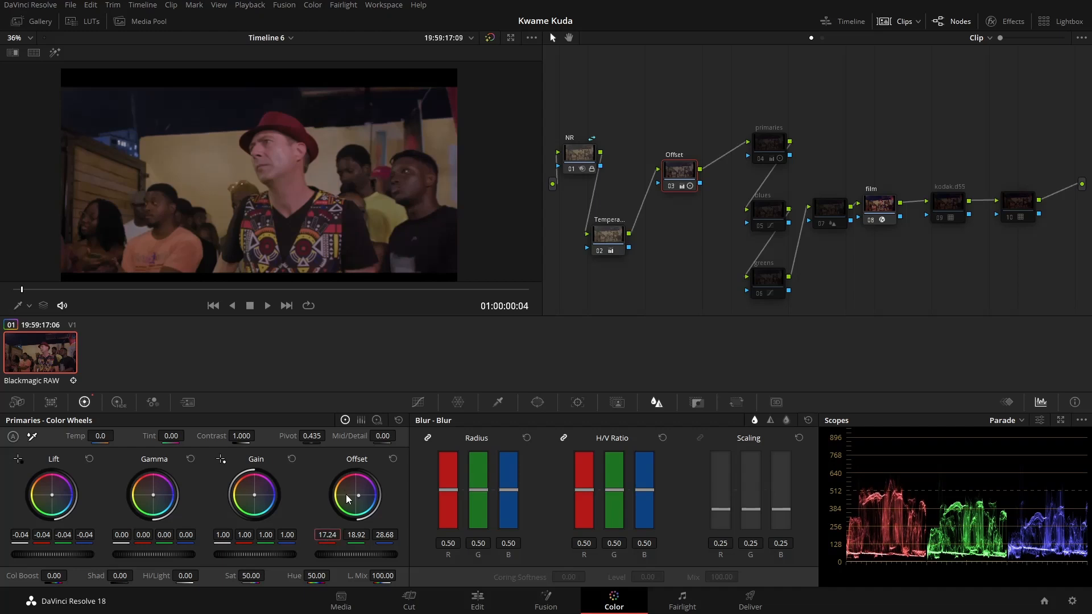
# Examine the skin tones, clothing and shadows across the frame with the Offset correction applied
pyautogui.scroll(10, 281, 188)
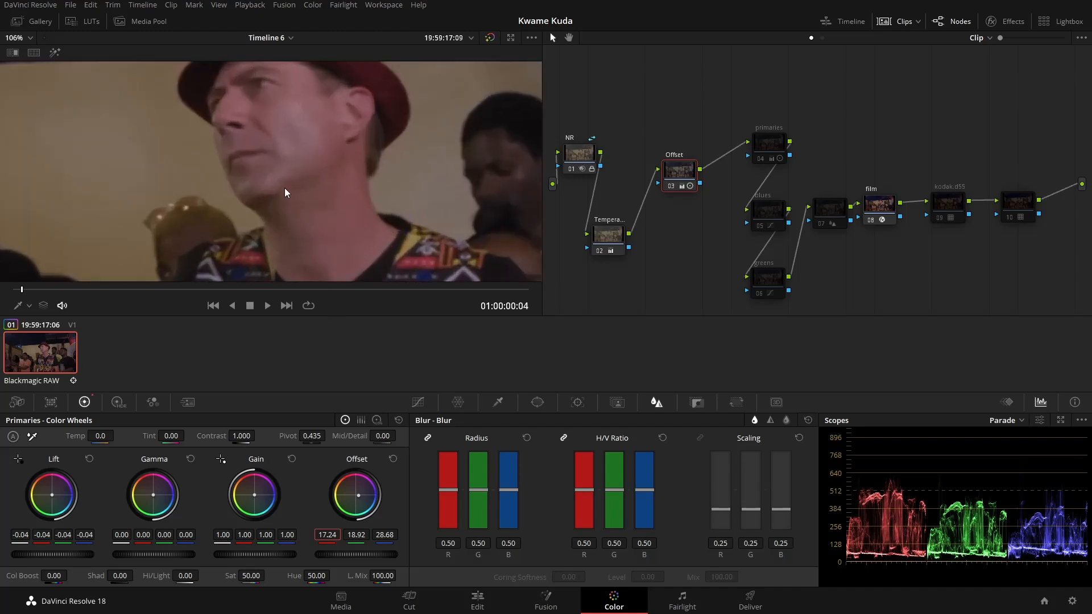
pyautogui.scroll(-6, 285, 191)
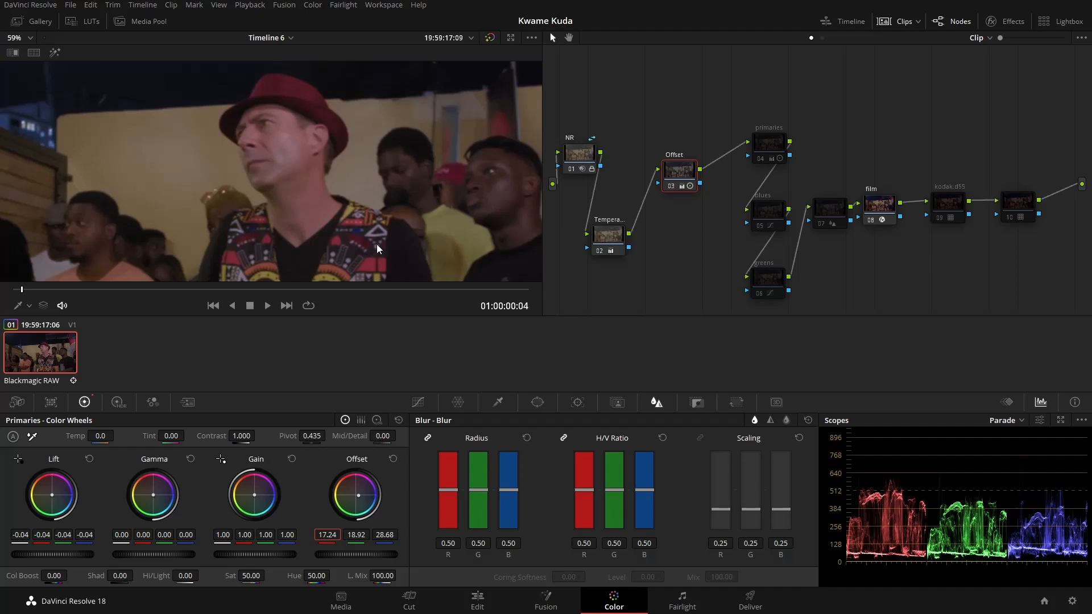
pyautogui.scroll(-2, 319, 189)
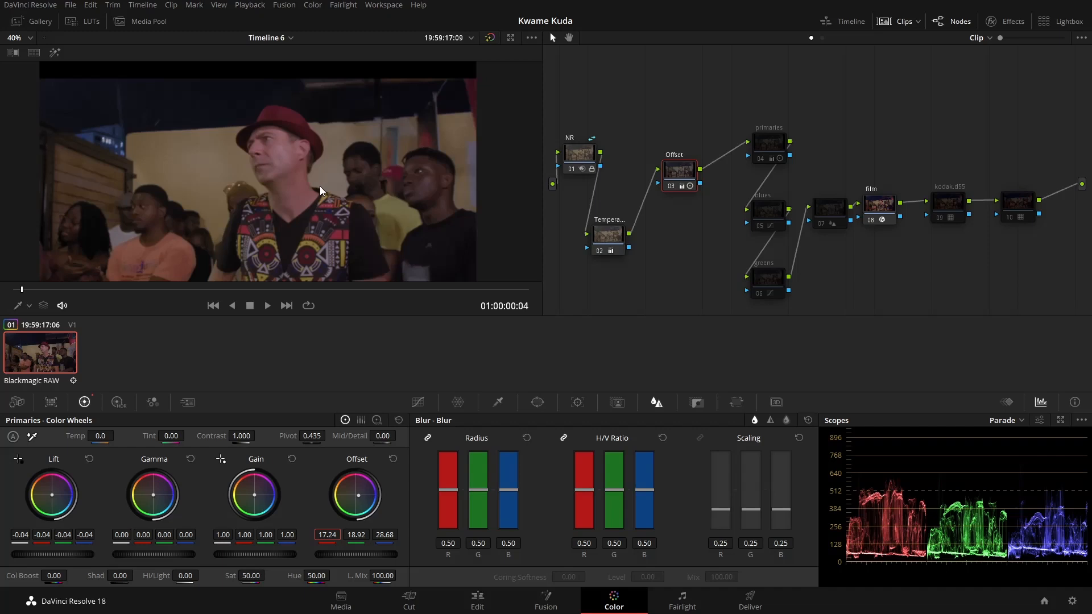
pyautogui.scroll(2, 257, 195)
pyautogui.scroll(-3, 260, 198)
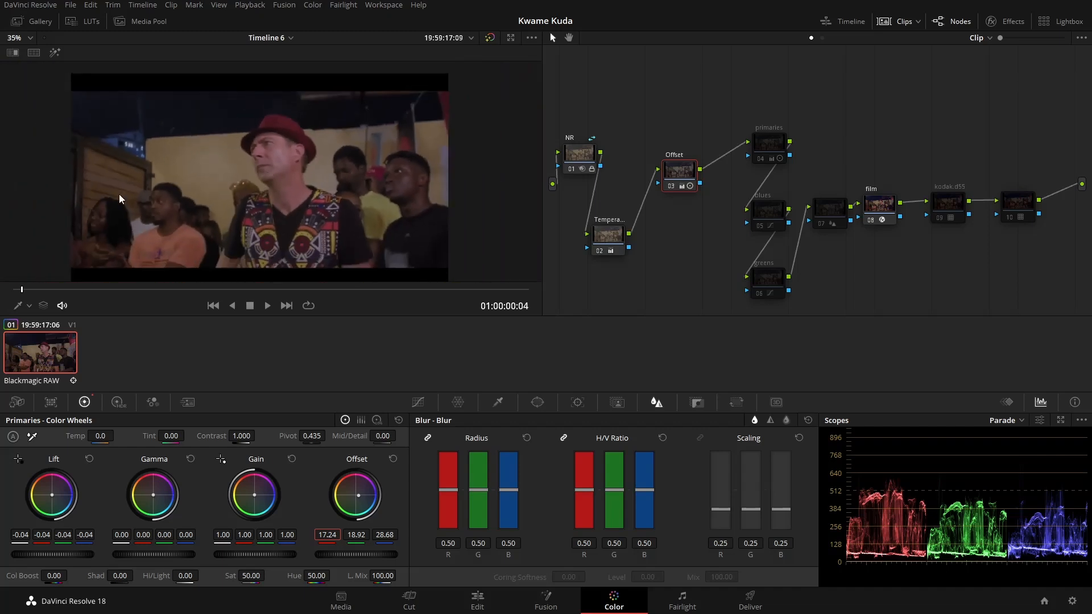
pyautogui.scroll(5, 274, 188)
pyautogui.scroll(-5, 274, 188)
pyautogui.scroll(6, 299, 231)
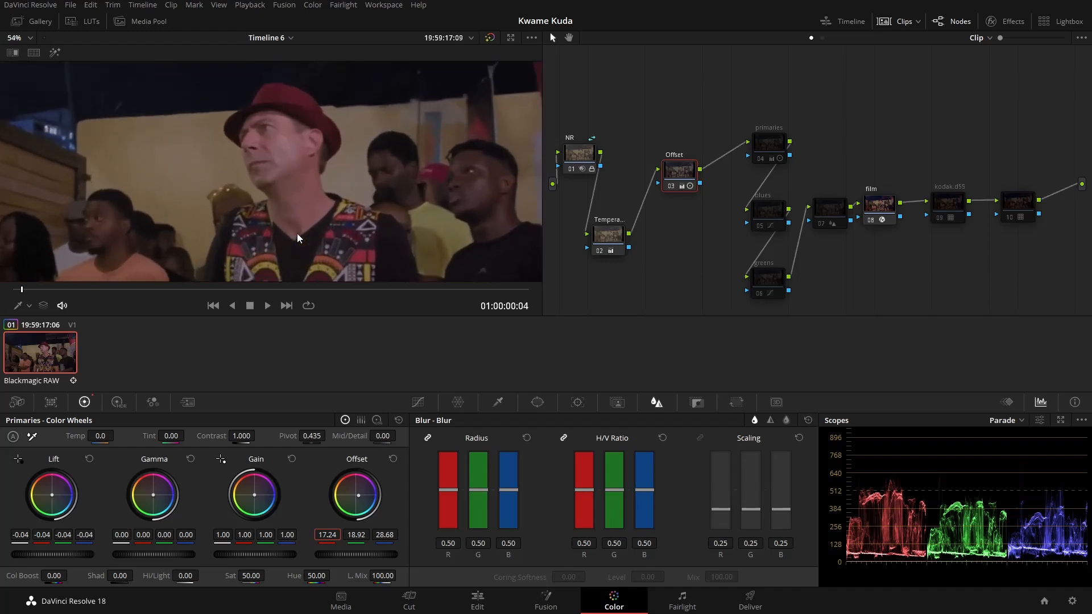
pyautogui.scroll(-2, 322, 167)
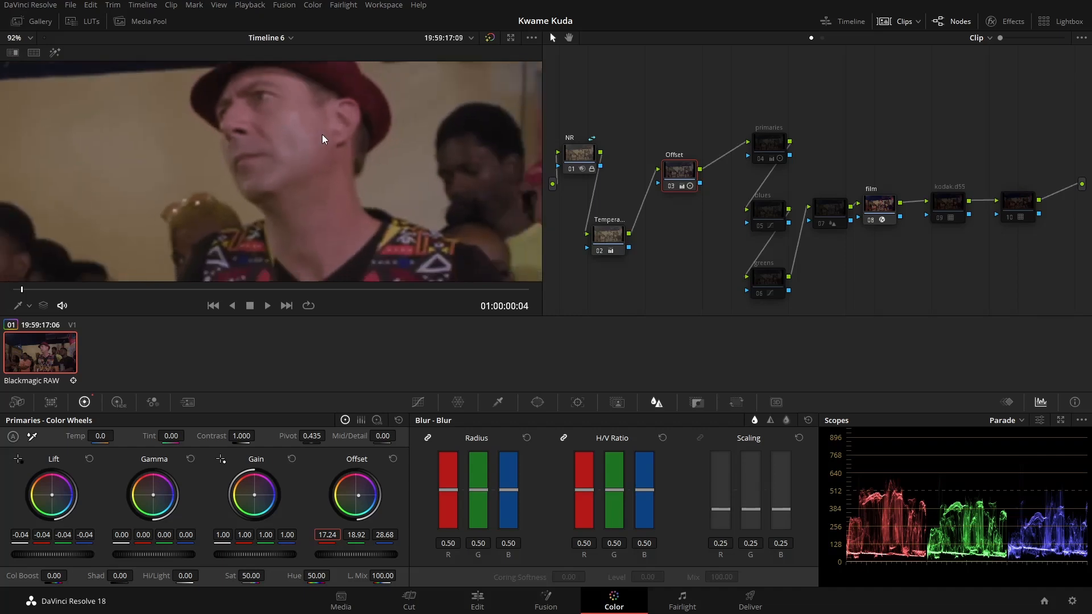
pyautogui.moveTo(389, 200)
pyautogui.mouseDown()
pyautogui.moveTo(227, 171)
pyautogui.moveTo(230, 157)
pyautogui.moveTo(381, 150)
pyautogui.mouseUp()
pyautogui.moveTo(114, 171); pyautogui.dragTo(227, 156)
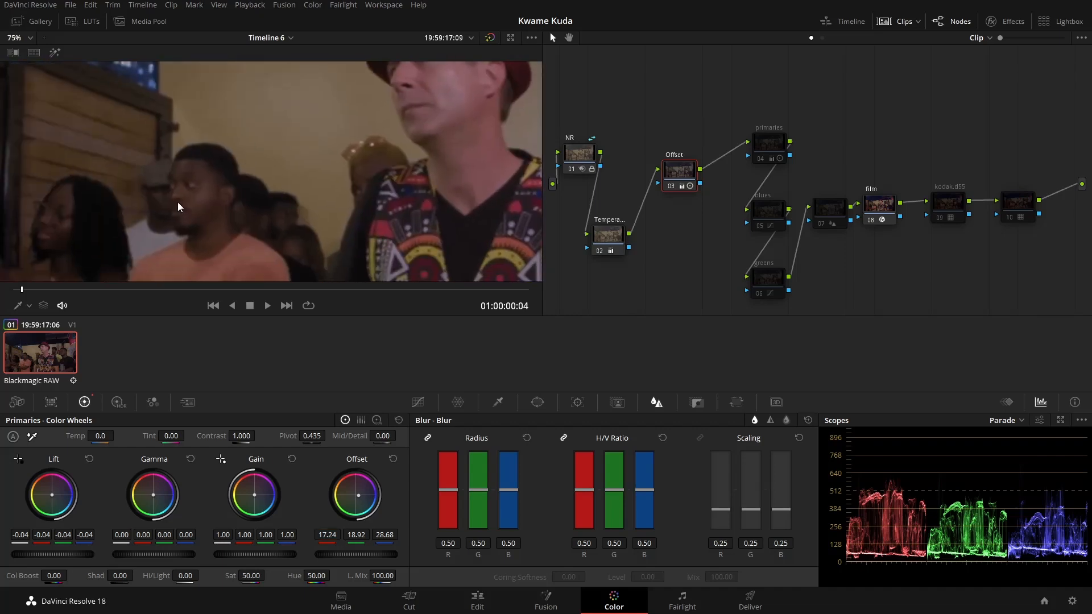
pyautogui.scroll(-3, 377, 187)
pyautogui.moveTo(411, 210); pyautogui.dragTo(383, 206)
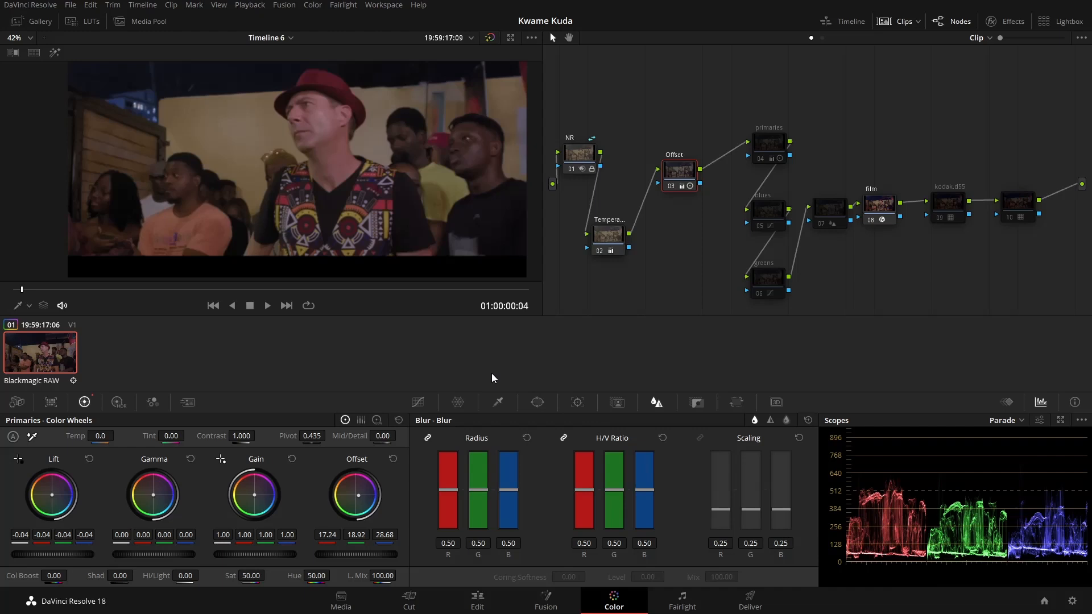
pyautogui.scroll(-1, 343, 178)
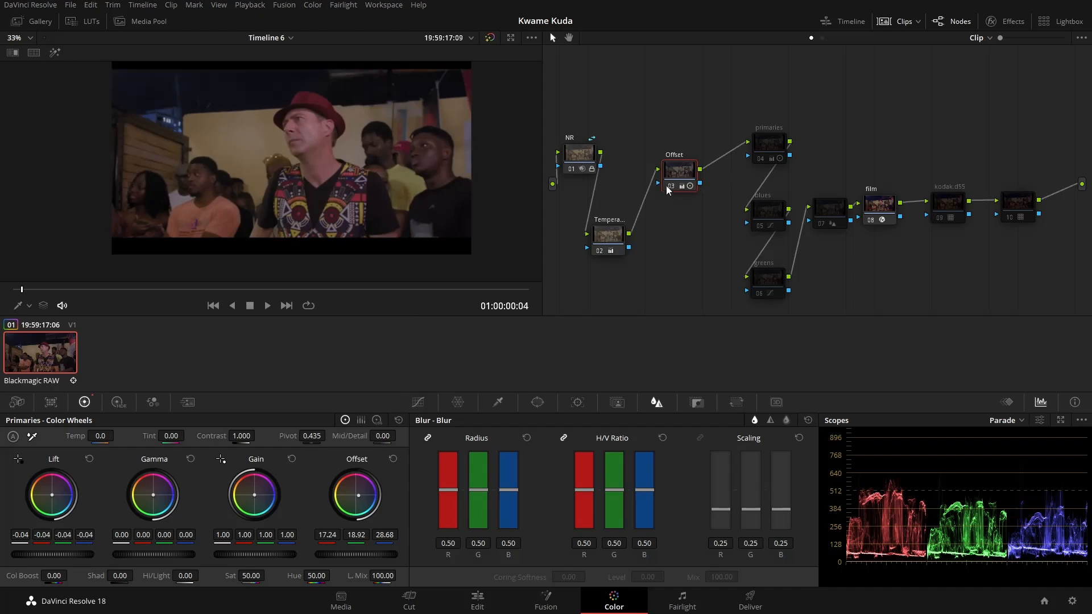
# Enable the primaries node and disable the NR node
pyautogui.moveTo(666, 185)
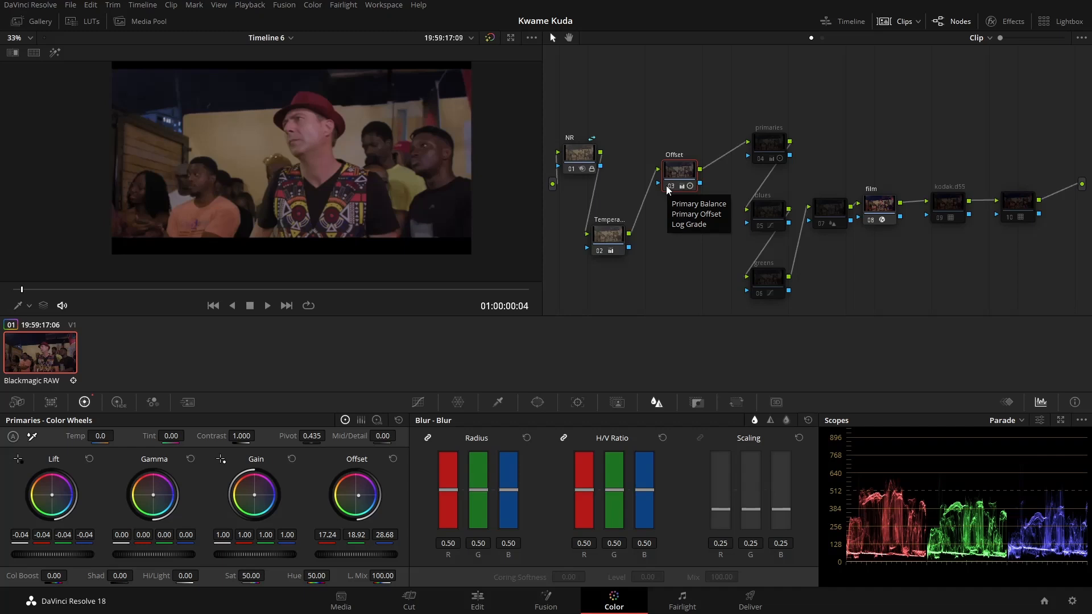
pyautogui.click(769, 148)
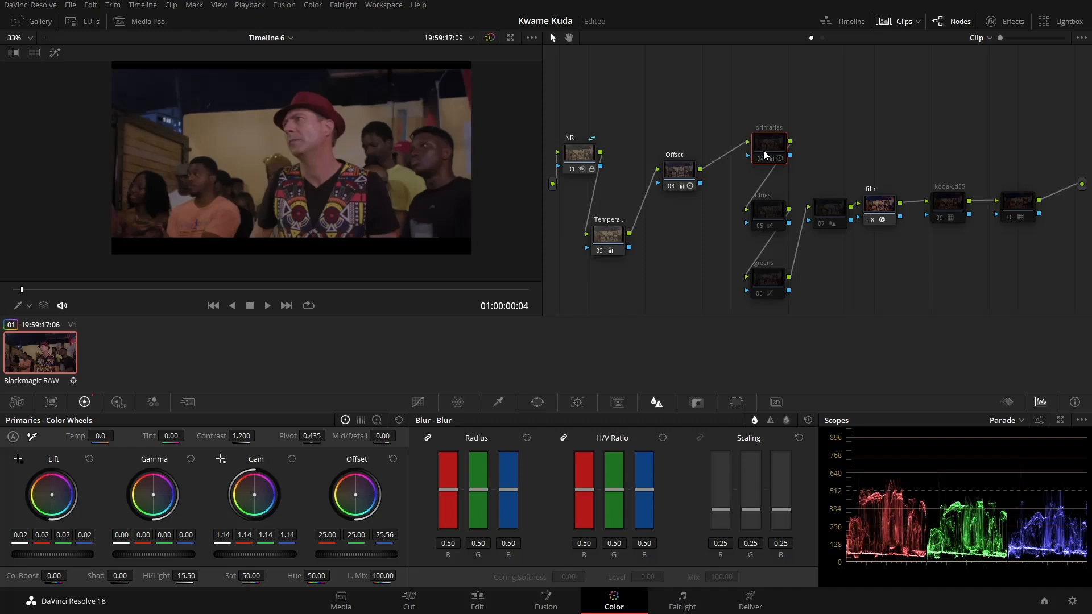
pyautogui.hotkey('ctrl', 'd')
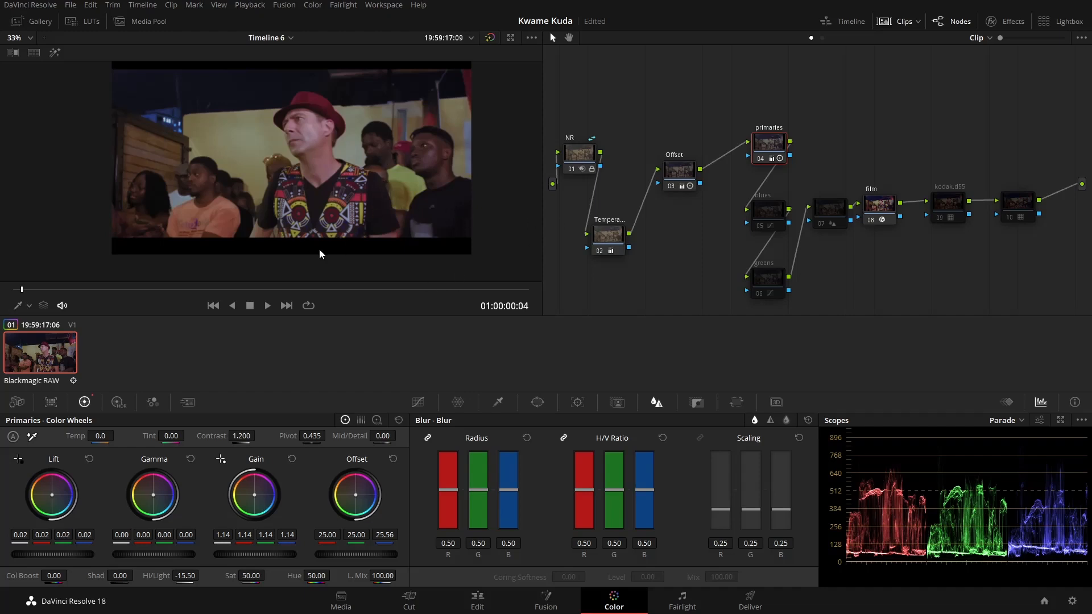
pyautogui.click(590, 163)
pyautogui.hotkey('ctrl', 'd')
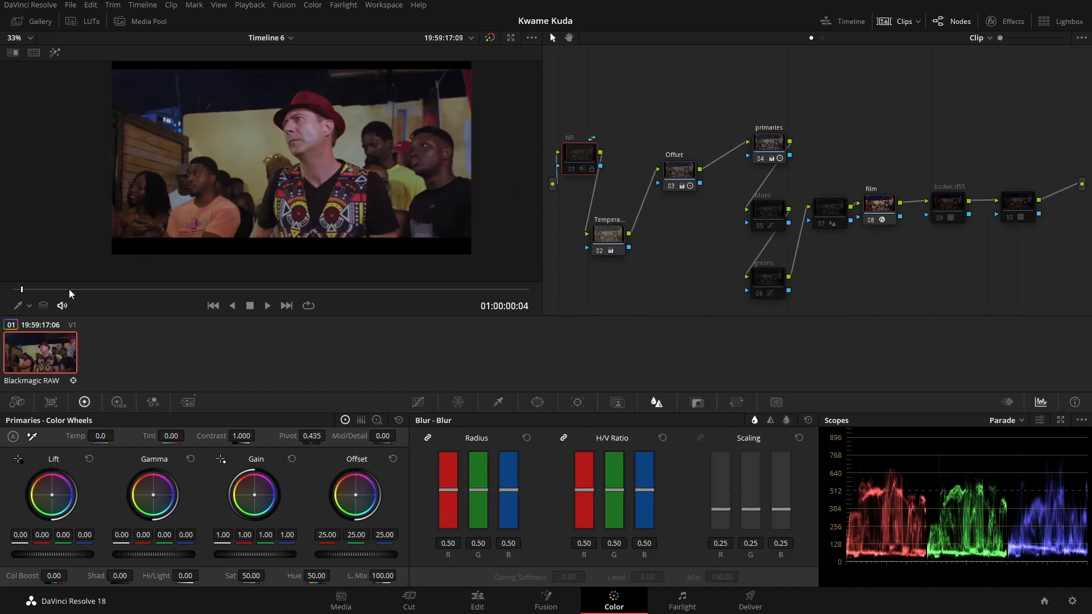
# Review the grade by playing the clip, returning to its first frame and scrubbing through to the last frame
pyautogui.press('space')
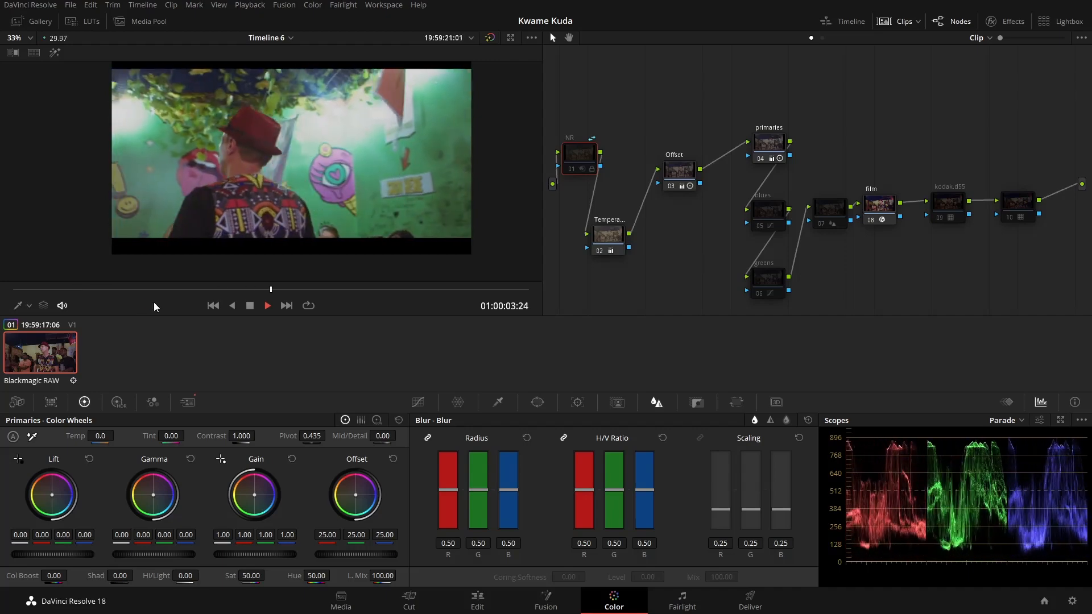
pyautogui.press('space')
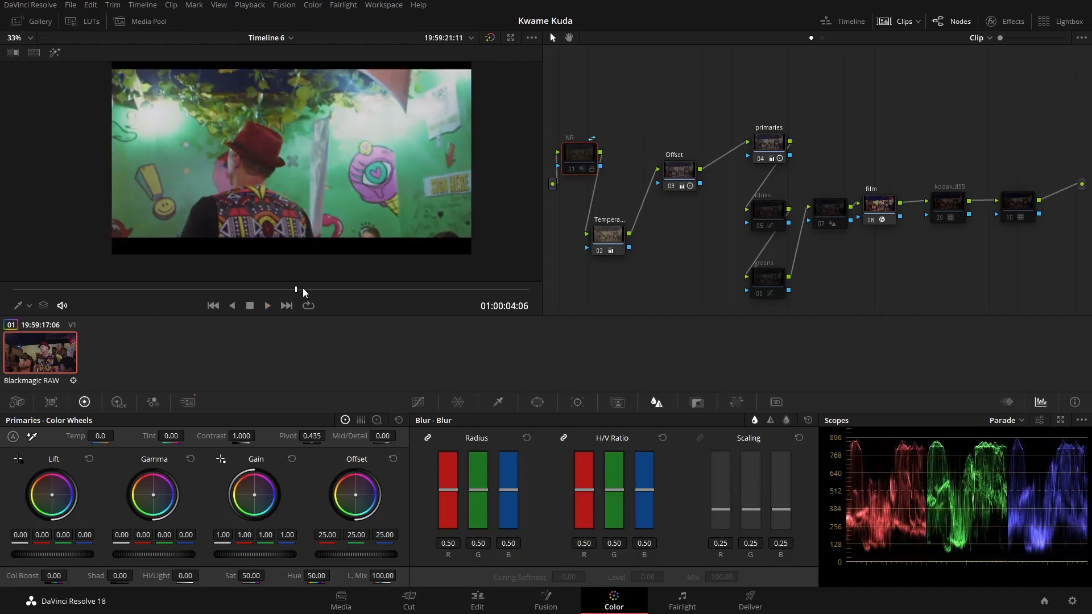
pyautogui.moveTo(298, 288); pyautogui.dragTo(6, 296)
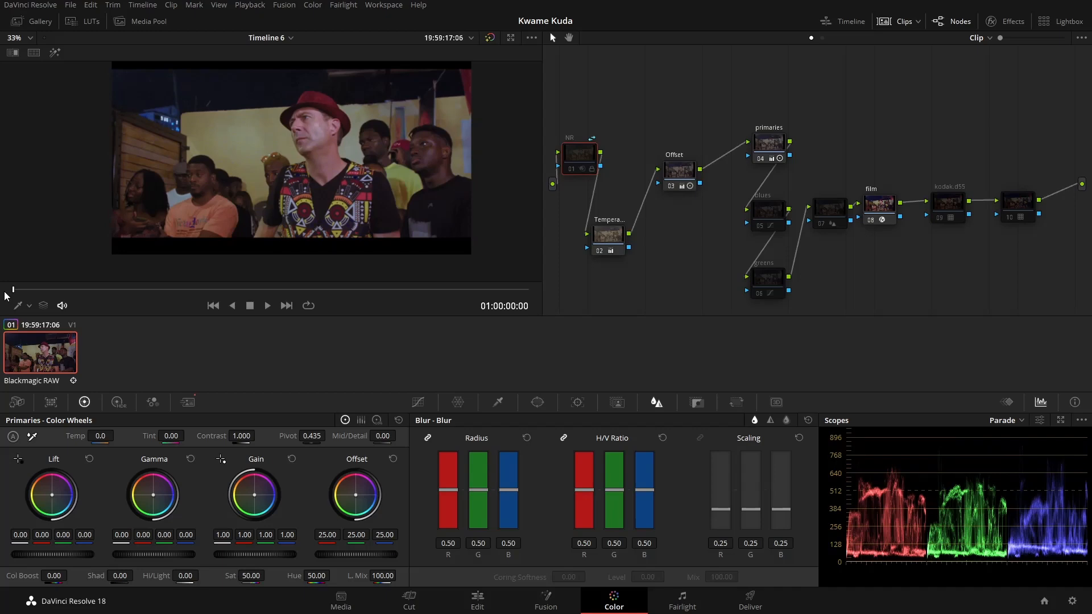
pyautogui.moveTo(6, 296); pyautogui.dragTo(532, 301)
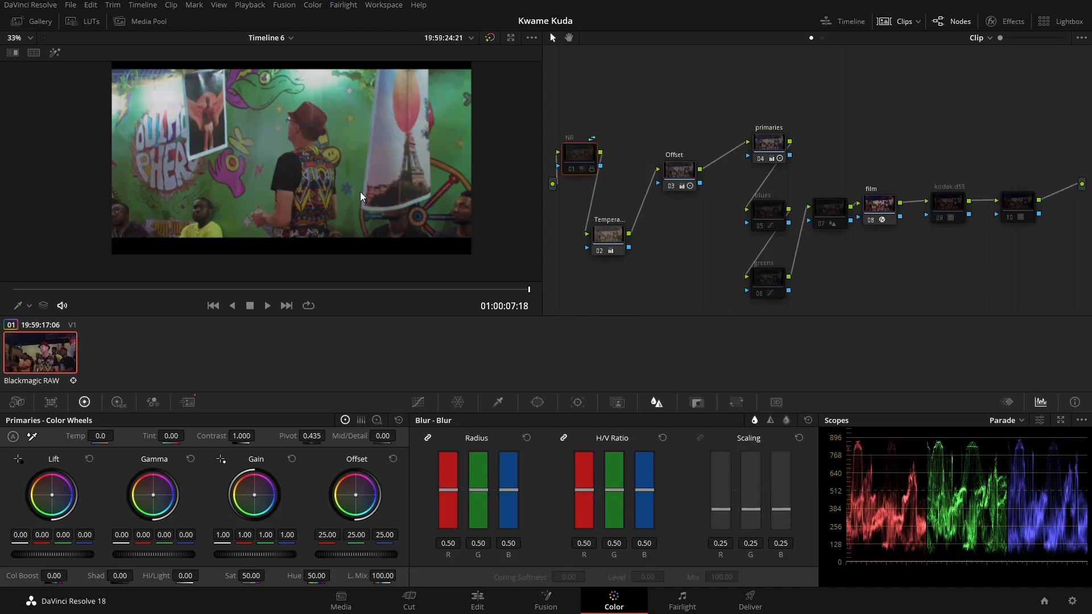
# Compare the last frame with the greens node switched on and off
pyautogui.moveTo(770, 275); pyautogui.dragTo(766, 275)
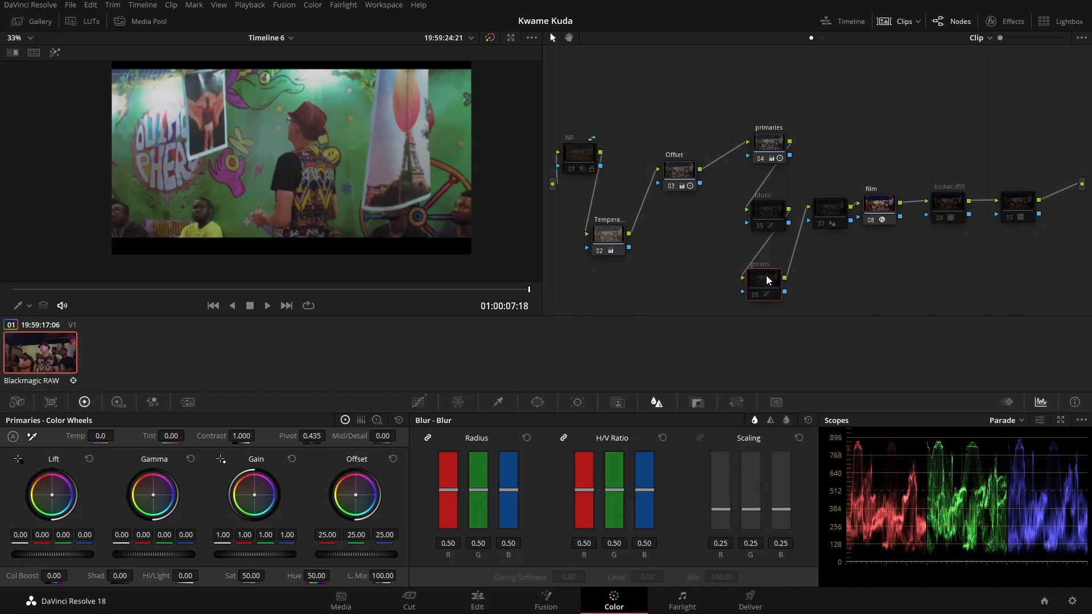
pyautogui.moveTo(765, 211); pyautogui.dragTo(755, 212)
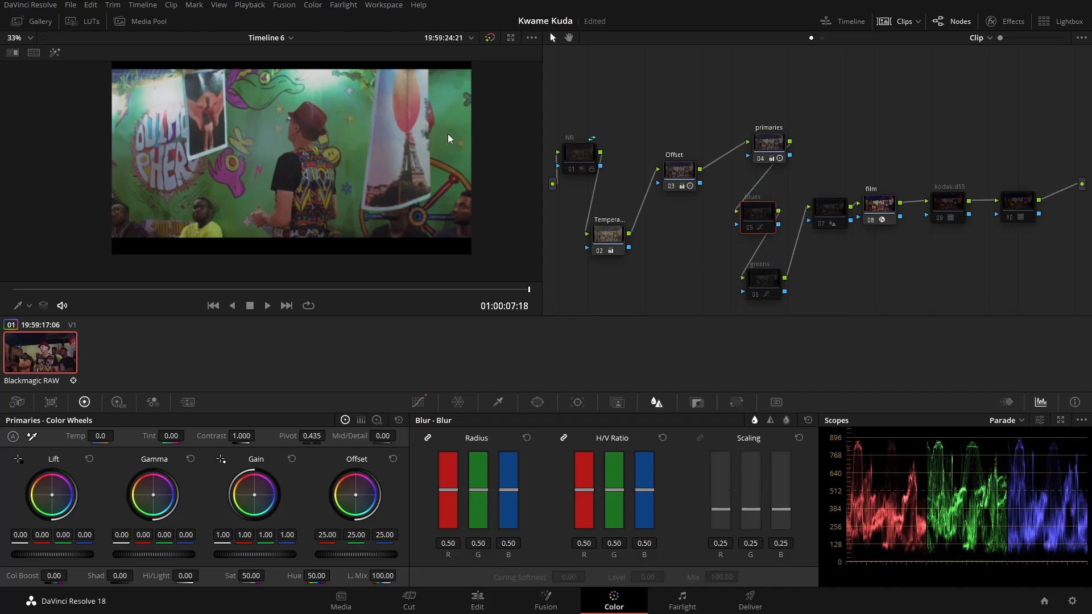
pyautogui.moveTo(775, 284); pyautogui.dragTo(767, 285)
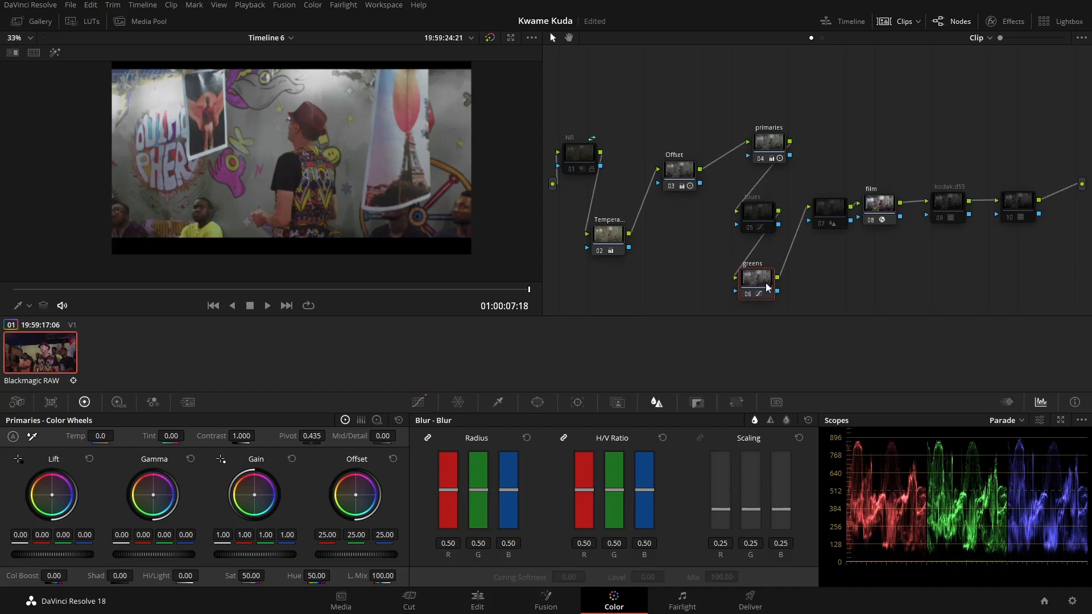
pyautogui.hotkey('ctrl', 's')
pyautogui.hotkey('ctrl', 'd')
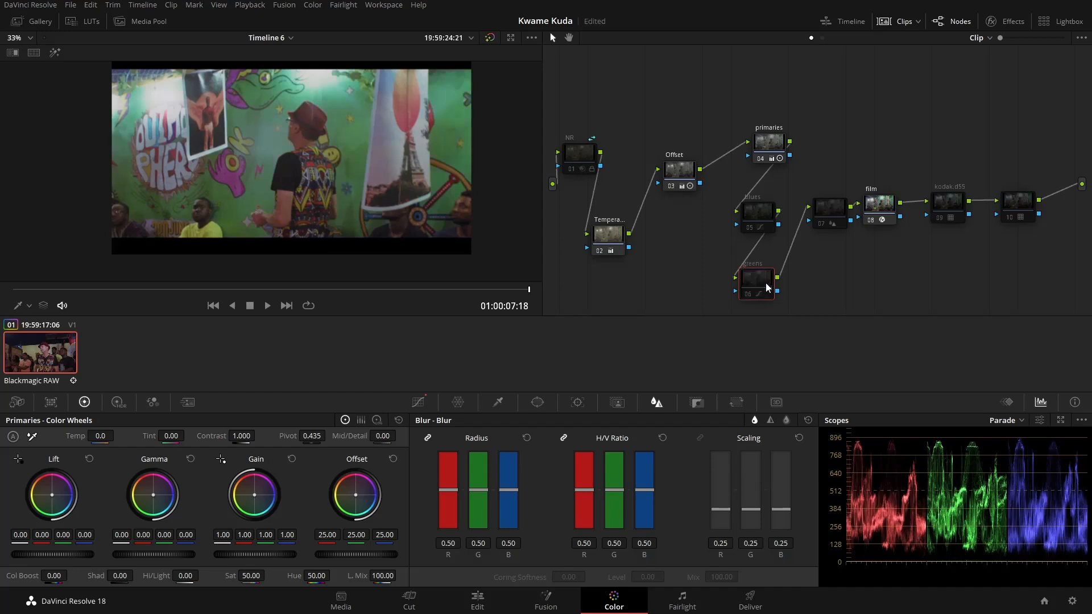
# Enable the greens node and set its lower-right Hue Vs Sat curve point to input hue 67.50 and saturation 0.22
pyautogui.hotkey('ctrl', 'd')
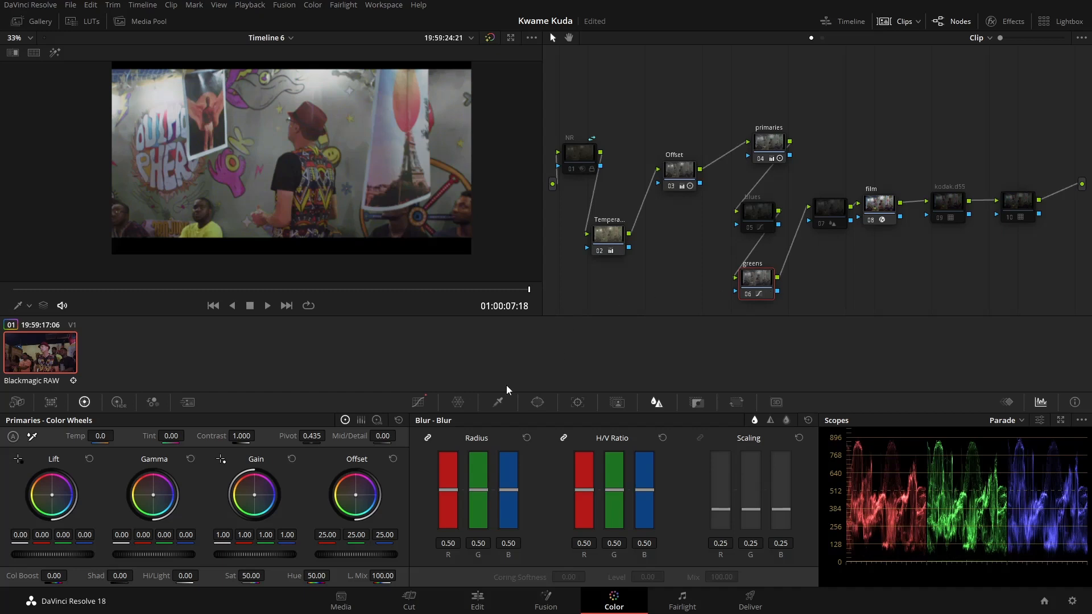
pyautogui.click(418, 402)
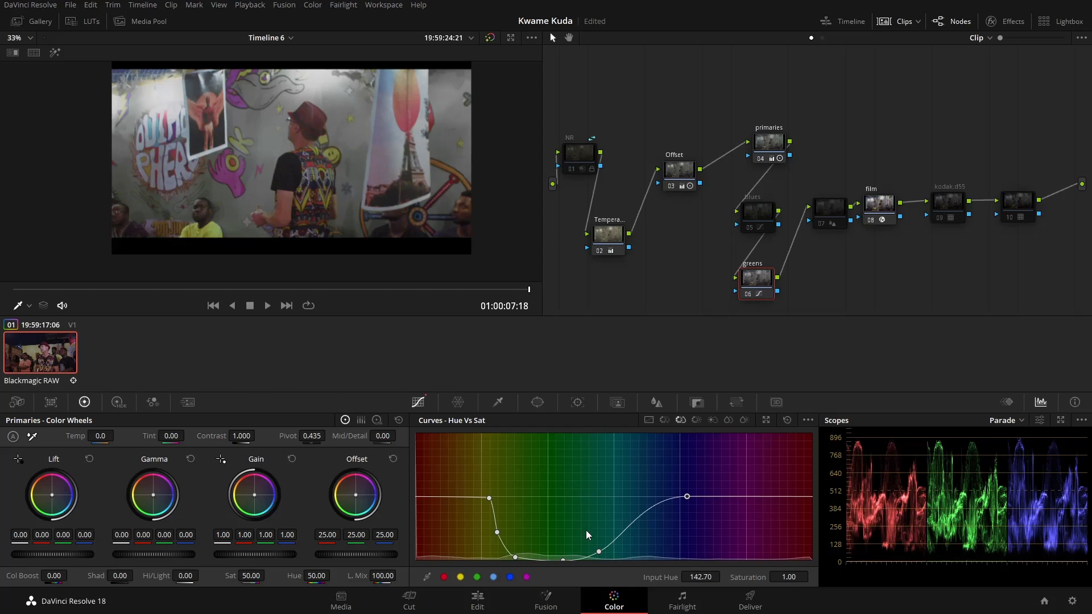
pyautogui.moveTo(598, 552)
pyautogui.mouseDown()
pyautogui.moveTo(591, 492)
pyautogui.moveTo(587, 519)
pyautogui.moveTo(589, 501)
pyautogui.moveTo(605, 548)
pyautogui.mouseUp()
# Inspect the last frame in full screen with the greens adjustment applied
pyautogui.scroll(1, 296, 141)
pyautogui.hotkey('ctrl', 'f')
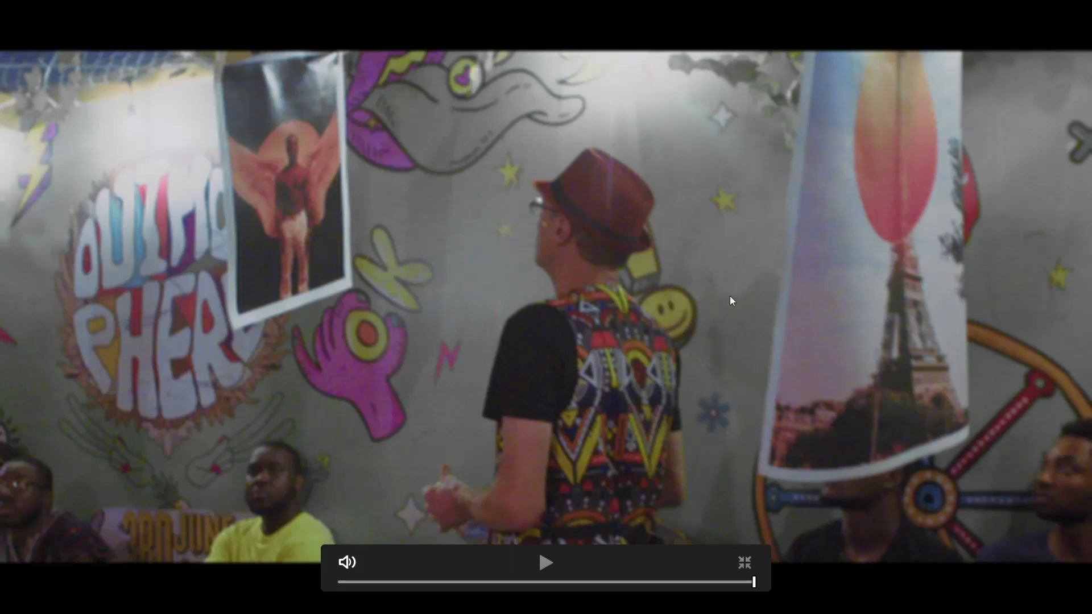
pyautogui.press('Escape')
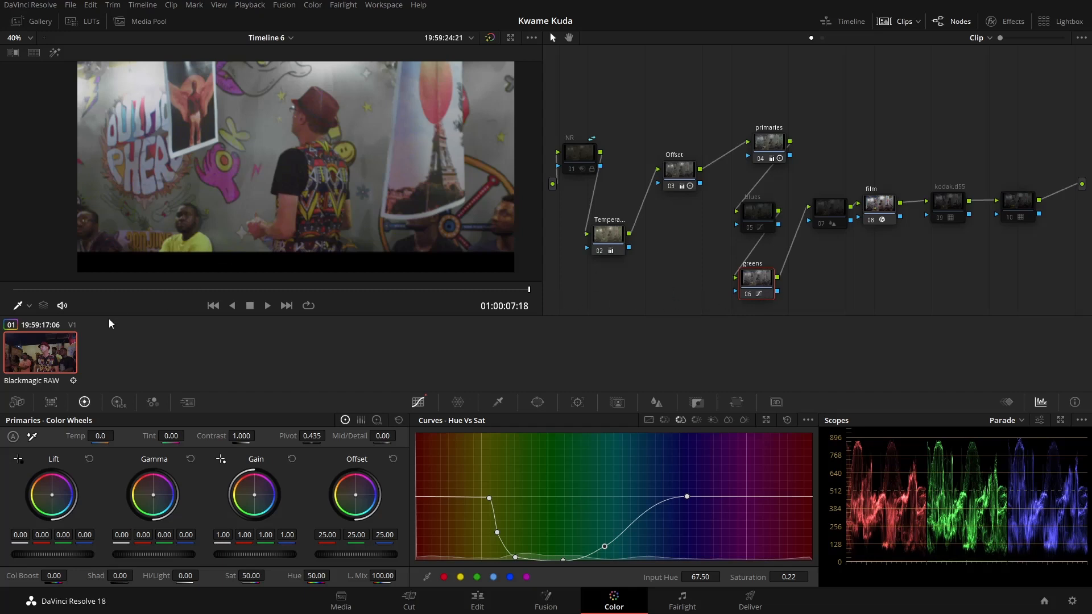
# Enable the blues node at 01:00:00:21, fine-tune the left edge point of its Hue Vs Sat dip and save the project
pyautogui.moveTo(83, 292); pyautogui.dragTo(61, 291)
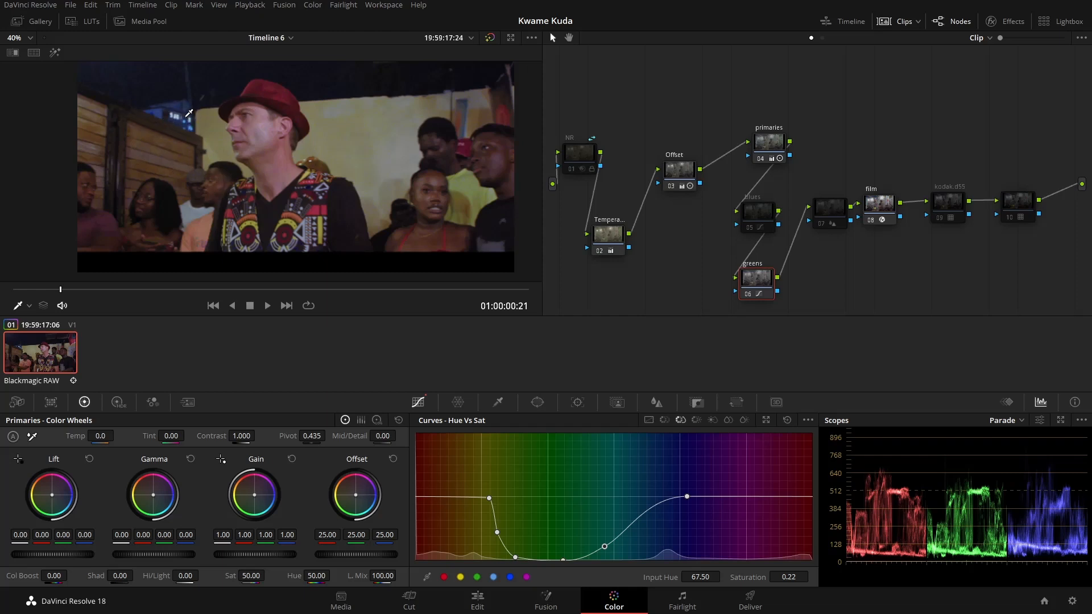
pyautogui.moveTo(755, 216); pyautogui.dragTo(739, 218)
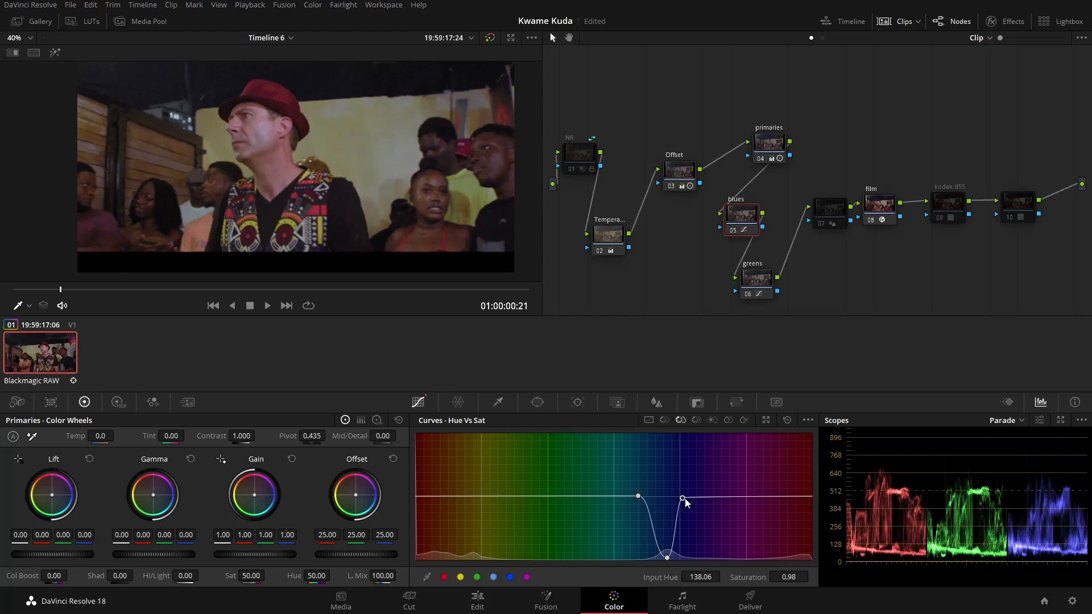
pyautogui.moveTo(638, 496)
pyautogui.mouseDown()
pyautogui.moveTo(656, 496)
pyautogui.moveTo(639, 499)
pyautogui.mouseUp()
pyautogui.hotkey('ctrl', 's')
# Return to the clip's first frame and enable node 07 after the greens node, tidying the hue nodes' layout
pyautogui.moveTo(745, 285); pyautogui.dragTo(743, 284)
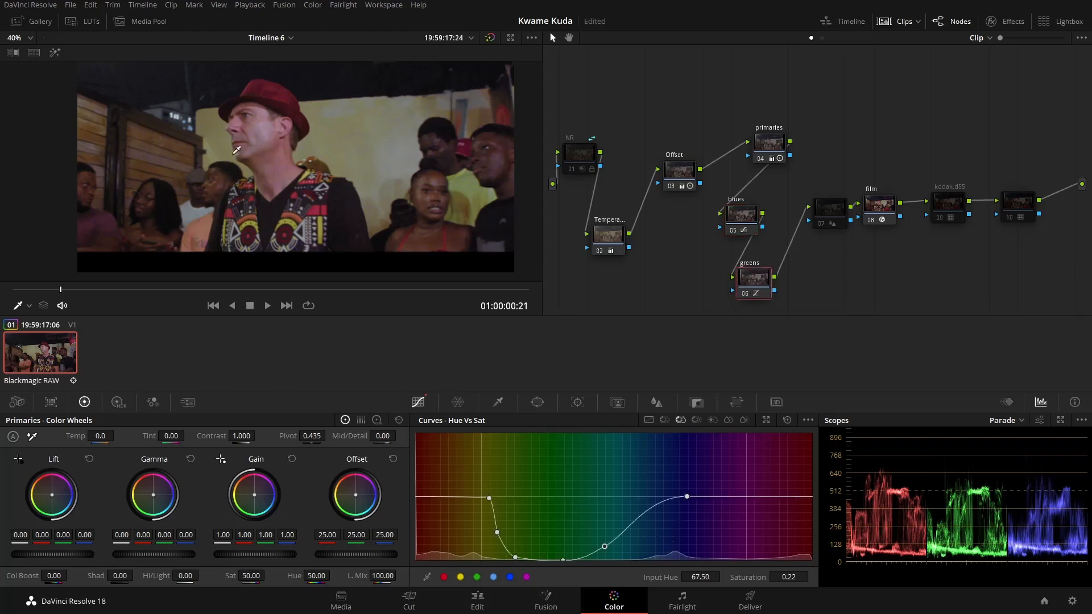
pyautogui.scroll(-1, 331, 148)
pyautogui.moveTo(60, 291); pyautogui.dragTo(0, 293)
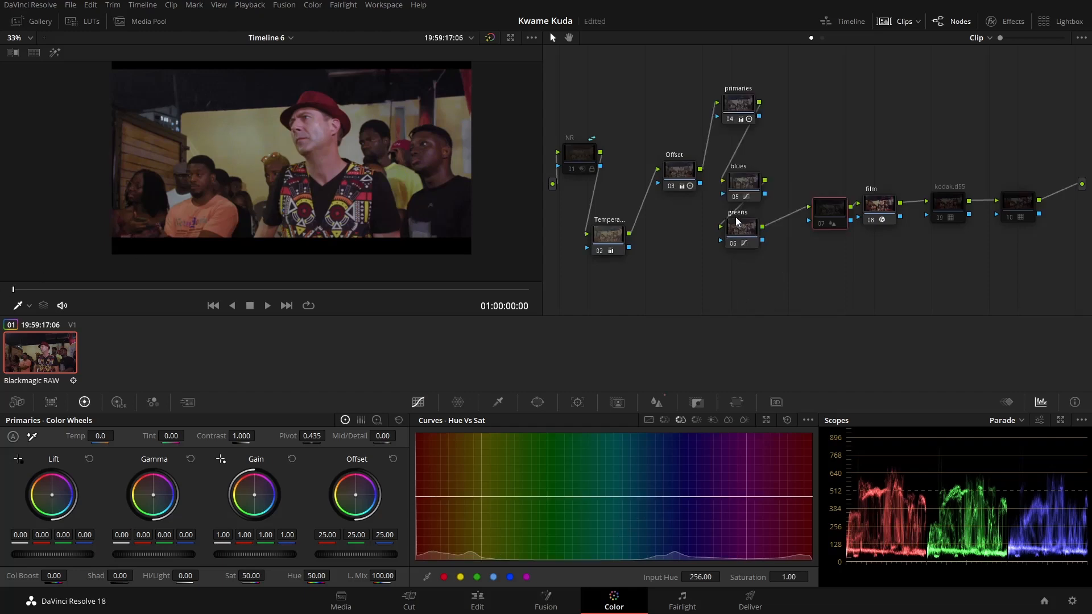
pyautogui.moveTo(739, 225); pyautogui.dragTo(743, 239)
pyautogui.click(753, 177)
pyautogui.moveTo(831, 211); pyautogui.dragTo(821, 233)
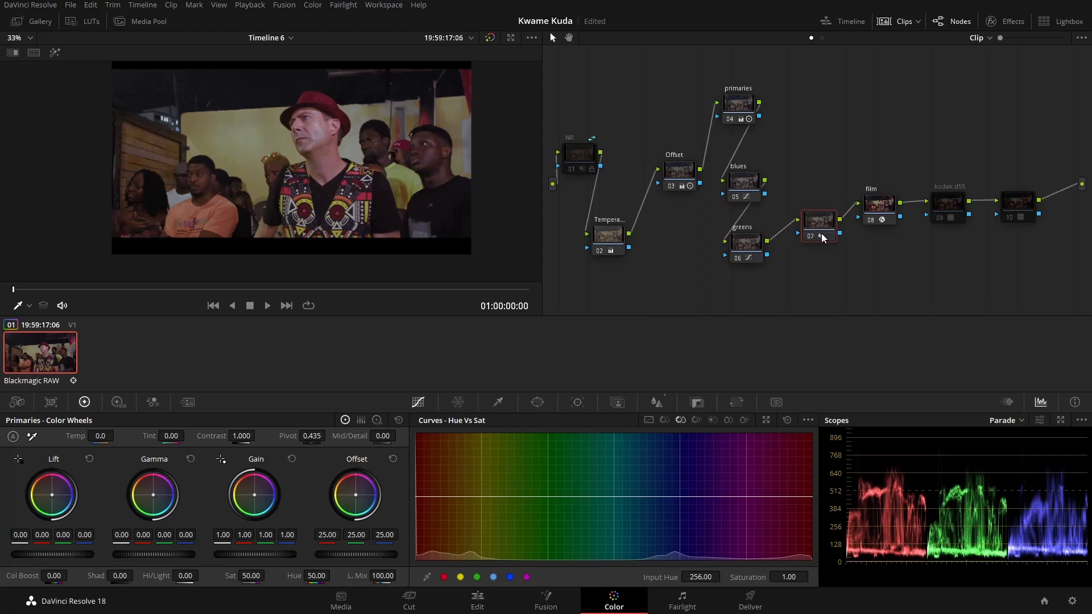
# Review the Color Space Transform settings of the film node
pyautogui.click(881, 213)
pyautogui.moveTo(881, 214); pyautogui.dragTo(885, 219)
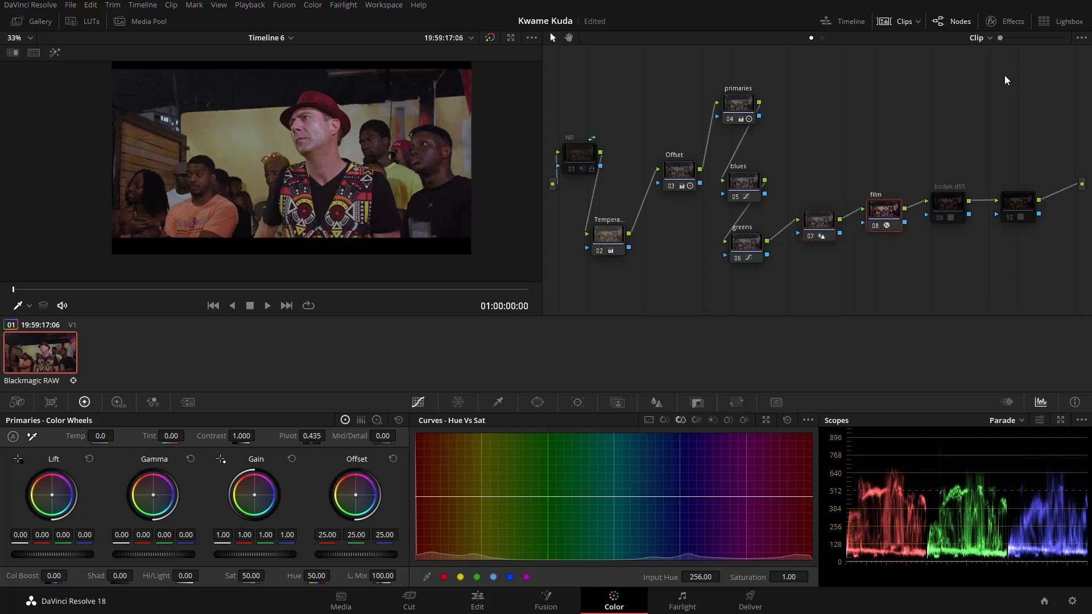
pyautogui.click(1016, 19)
pyautogui.hscroll(5, 743, 129)
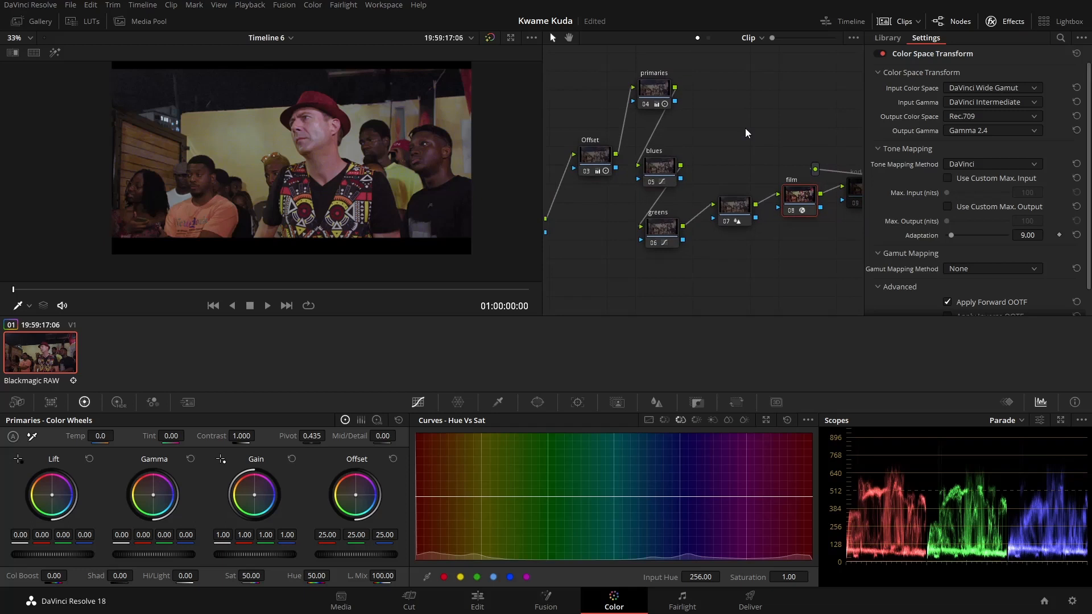
pyautogui.moveTo(768, 213); pyautogui.dragTo(694, 200)
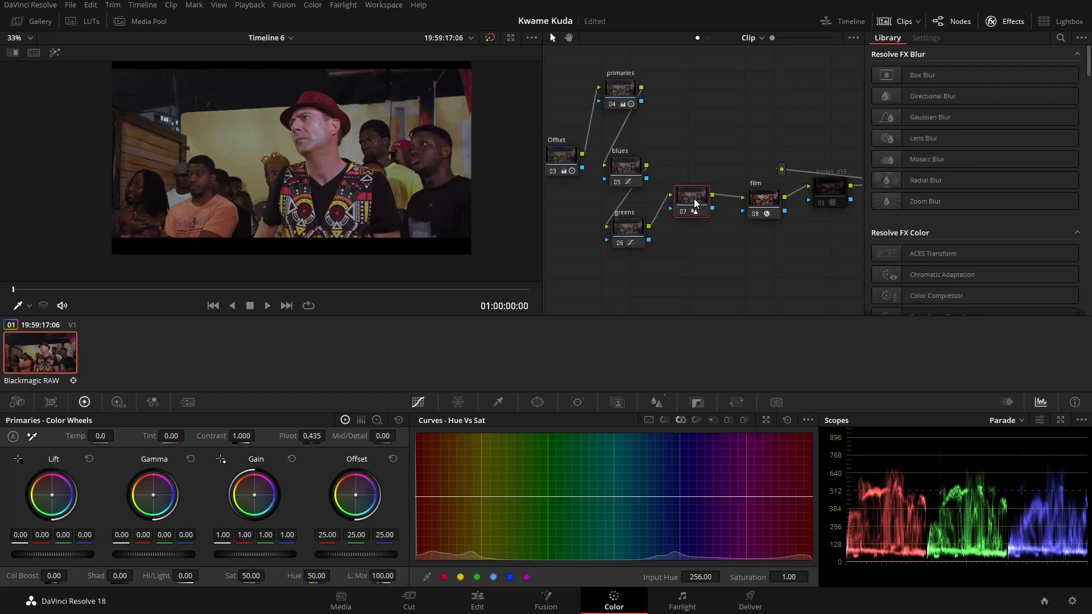
pyautogui.moveTo(759, 208); pyautogui.dragTo(757, 208)
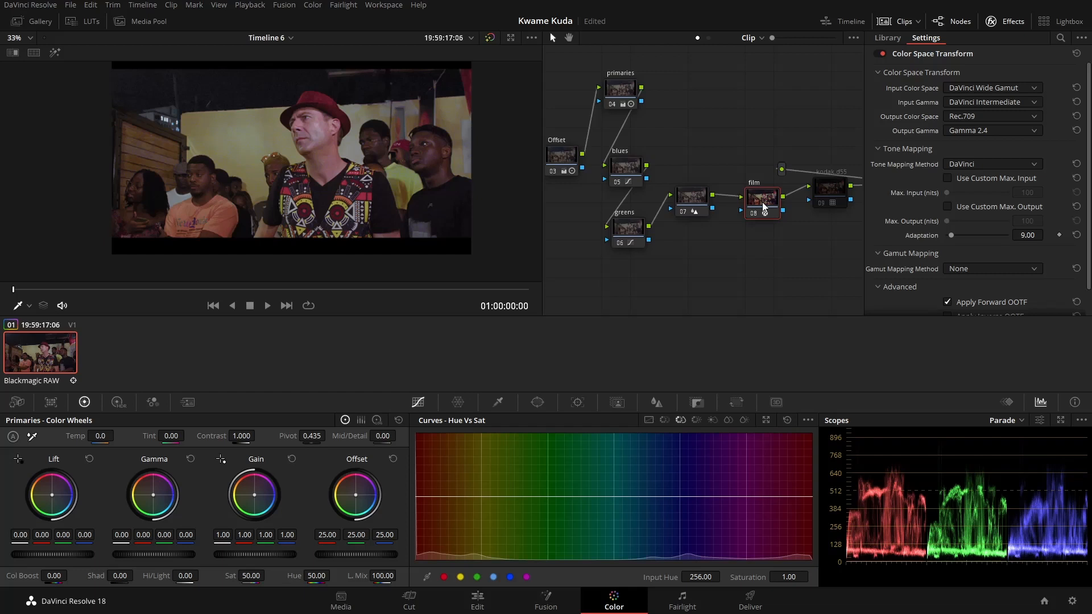
# Compare the first frame with the whole grade bypassed and restored
pyautogui.click(492, 42)
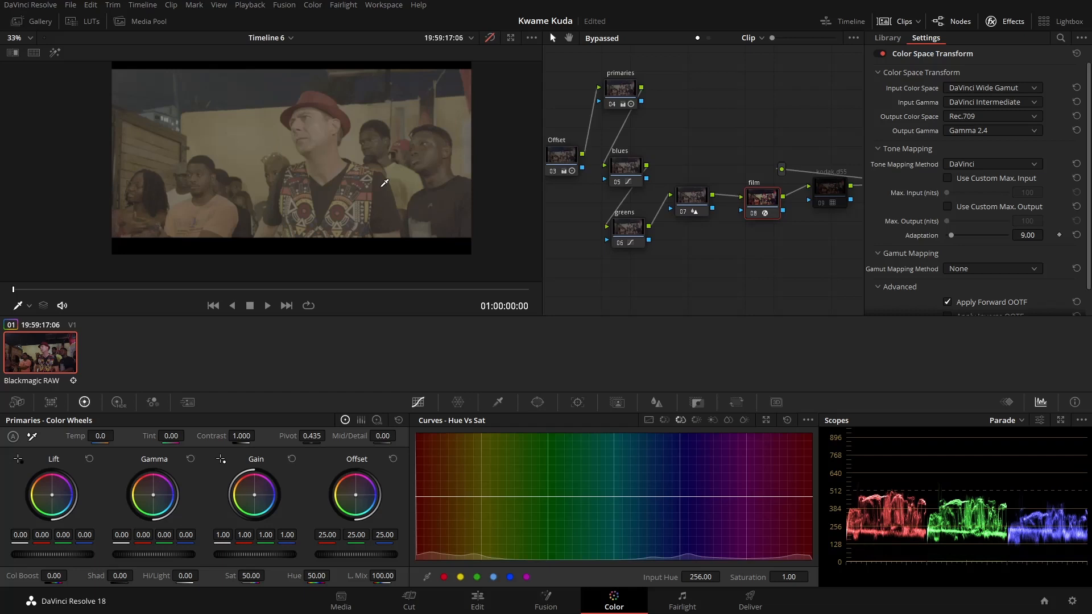
pyautogui.hotkey('ctrl', 's')
pyautogui.click(1022, 24)
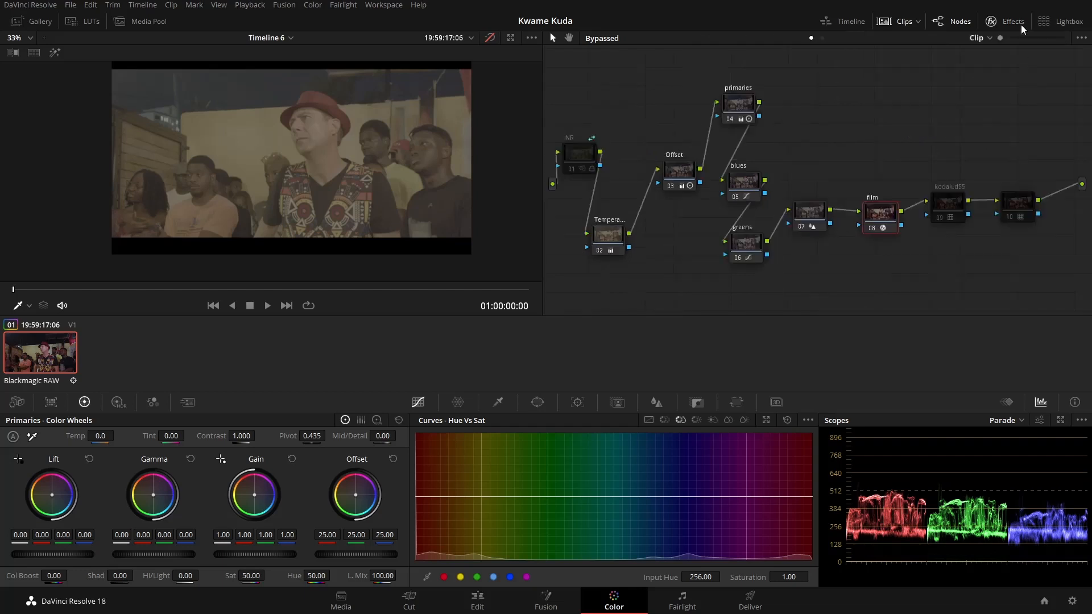
pyautogui.click(489, 37)
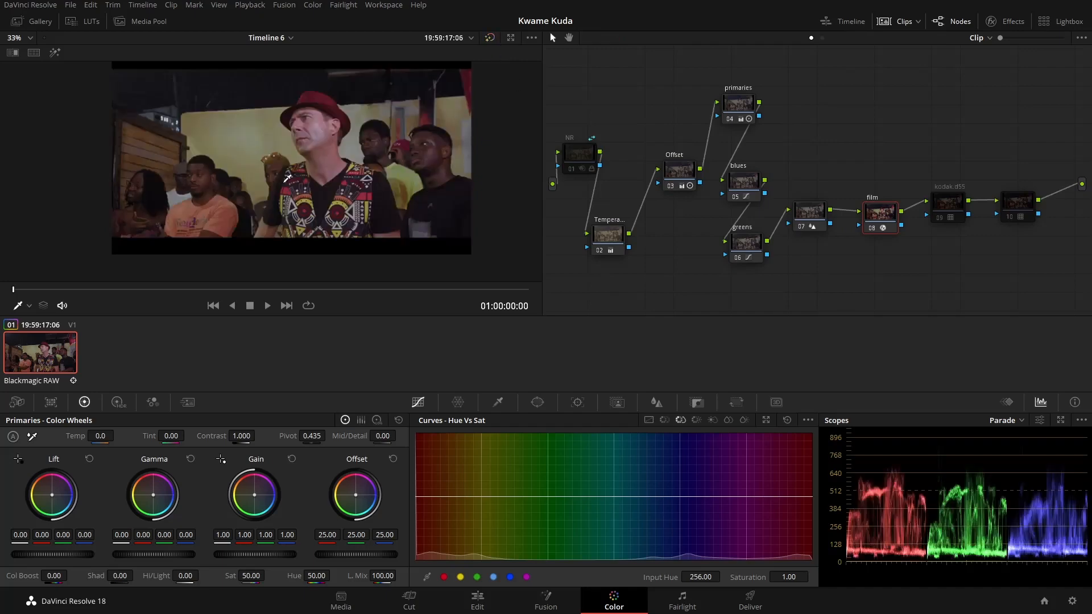
# Scrub the clip to 01:00:06:27 and reopen the film node's Color Space Transform settings
pyautogui.moveTo(33, 287); pyautogui.dragTo(483, 293)
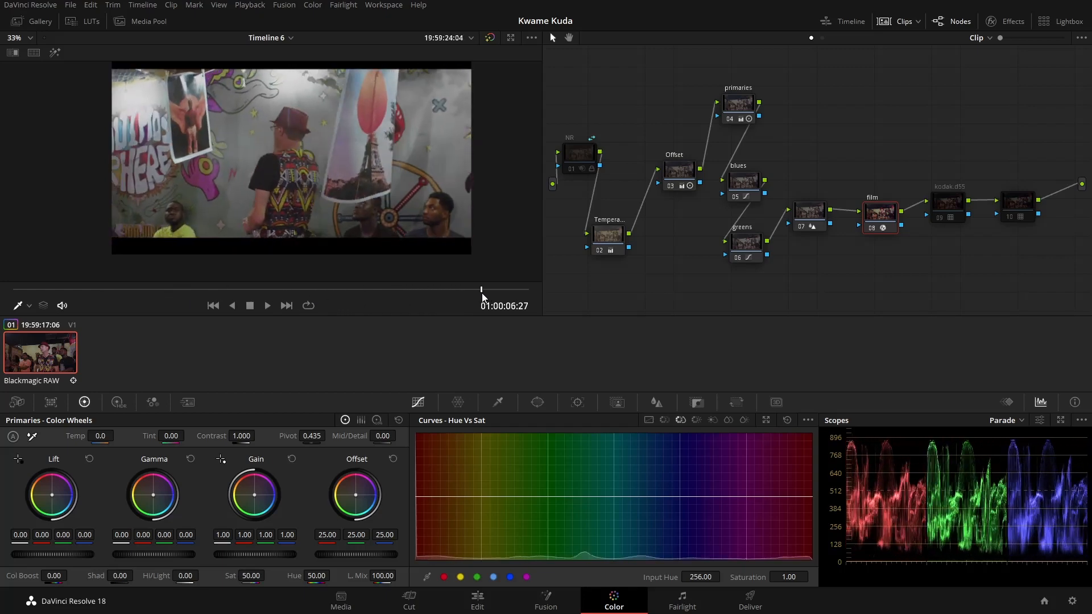
pyautogui.moveTo(885, 216); pyautogui.dragTo(882, 197)
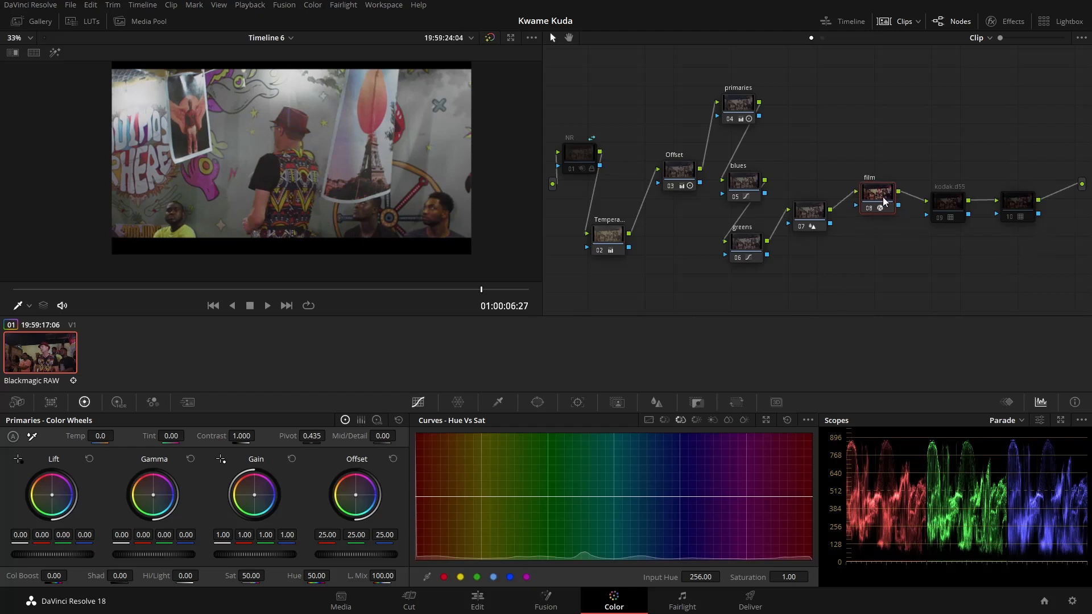
pyautogui.click(1005, 22)
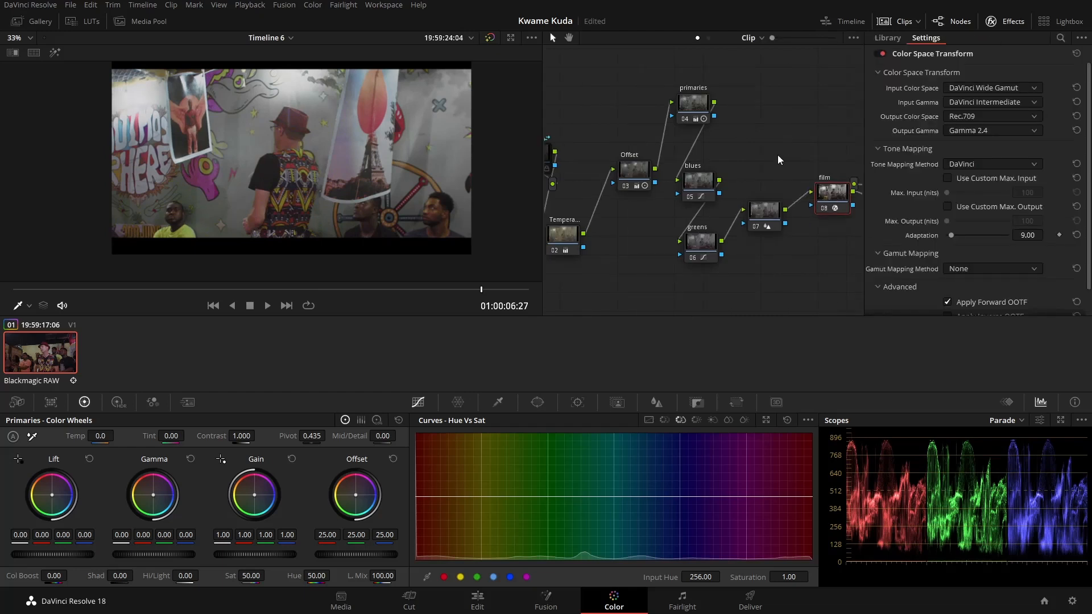
pyautogui.moveTo(726, 139); pyautogui.dragTo(667, 157)
pyautogui.moveTo(673, 227); pyautogui.dragTo(675, 255)
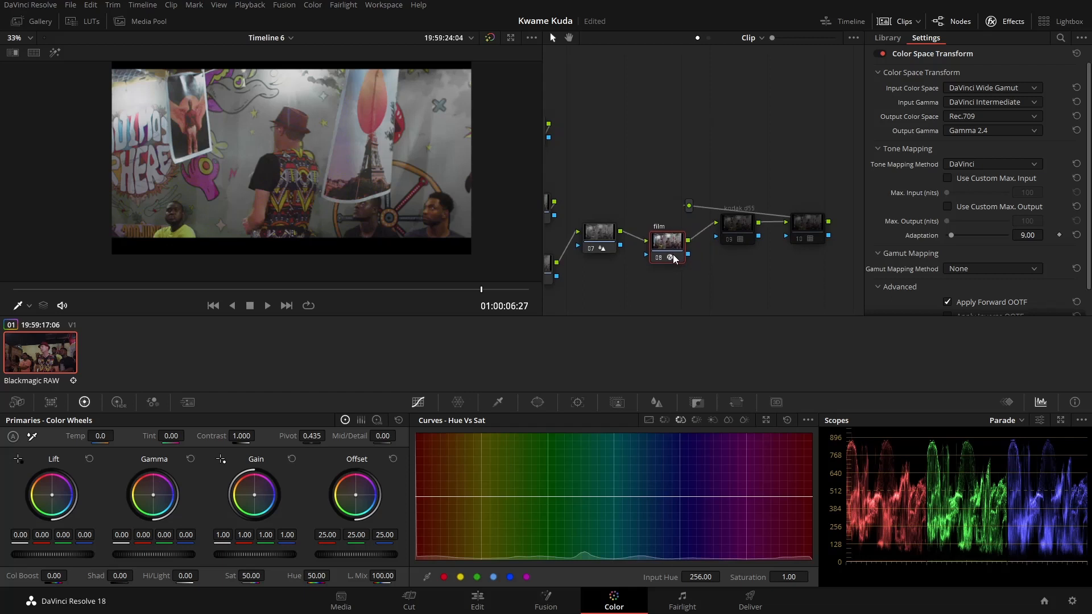
# Show the LUT library's Film Looks folder and fit the whole frame in the viewer
pyautogui.moveTo(674, 254); pyautogui.dragTo(674, 242)
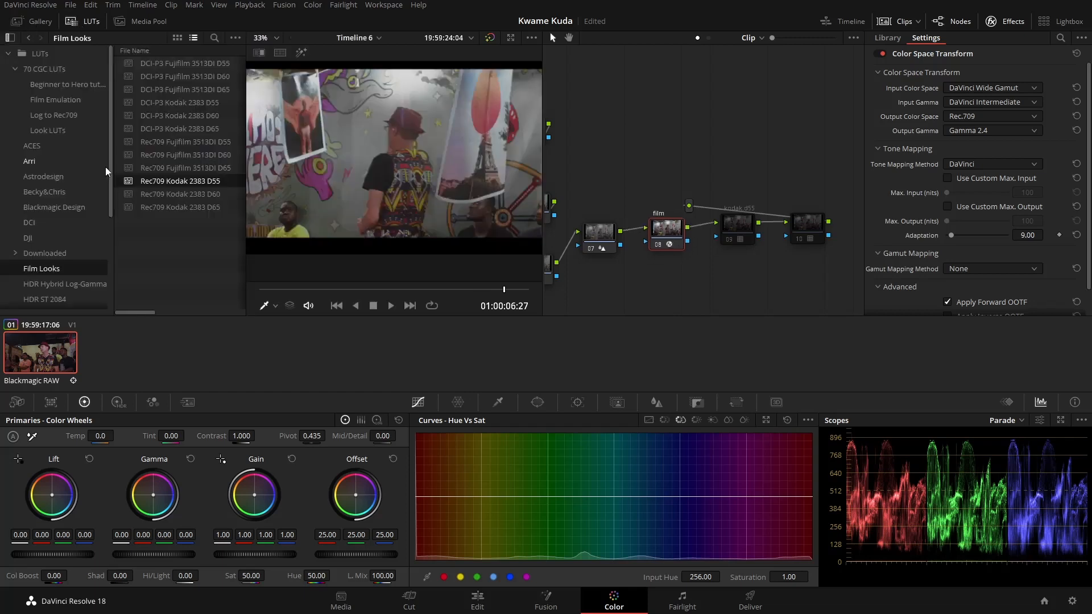
pyautogui.scroll(-3, 80, 267)
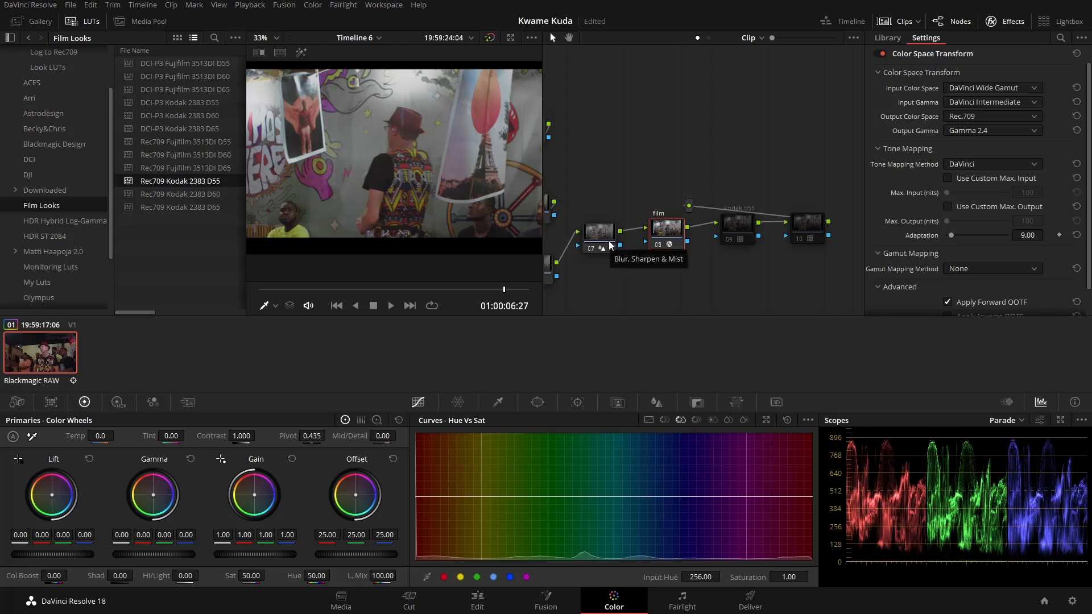
pyautogui.scroll(-2, 393, 180)
pyautogui.scroll(-1, 392, 181)
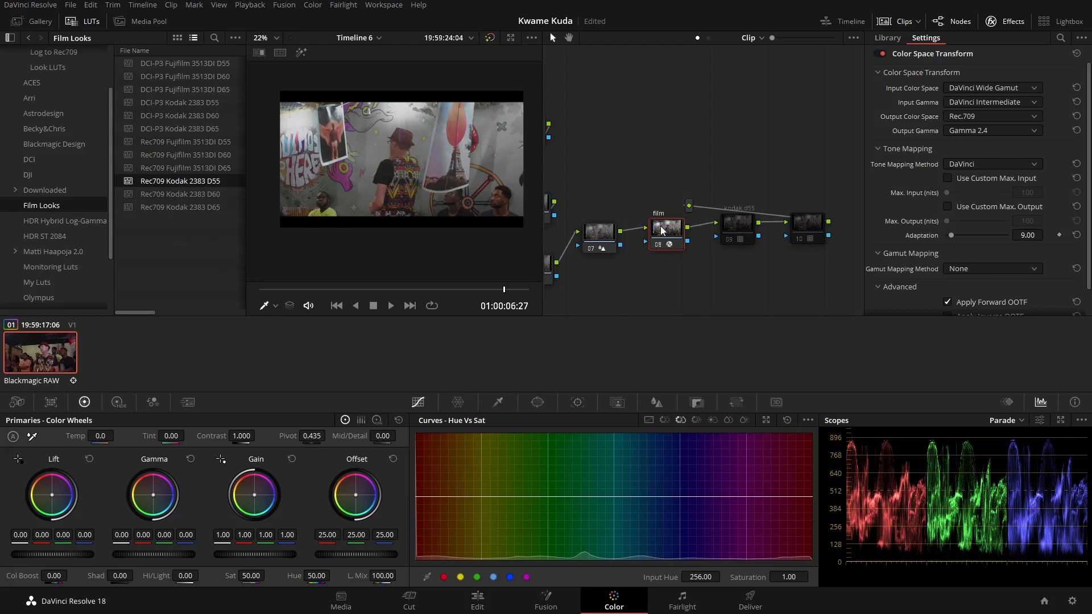
# Add a serial node after the film node, apply the Rec709 Kodak 2383 D55 LUT and view the frame full screen
pyautogui.hotkey('alt', 's')
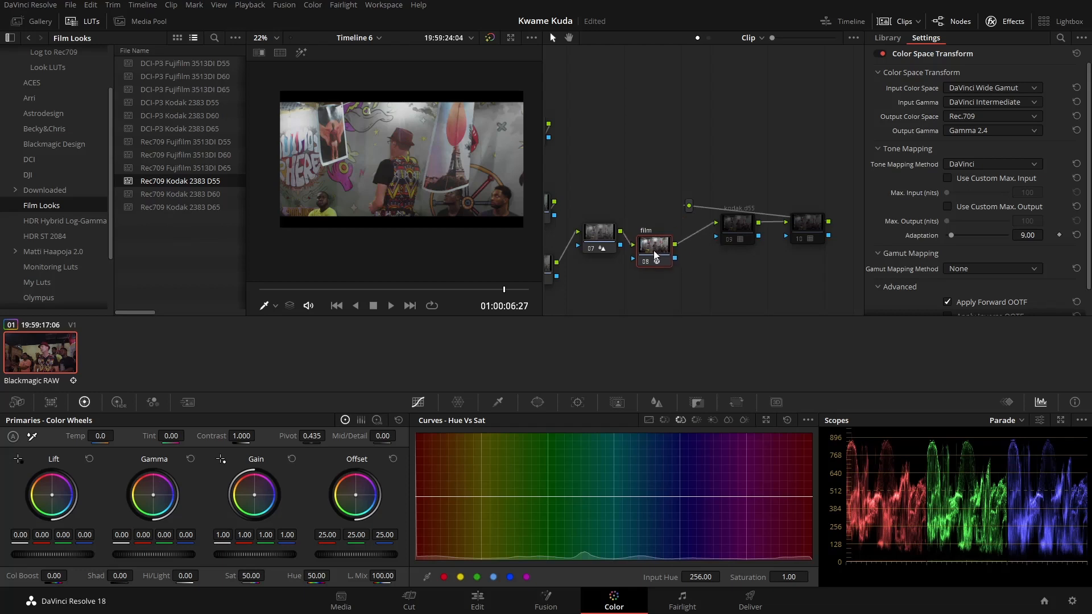
pyautogui.moveTo(708, 272); pyautogui.dragTo(737, 286)
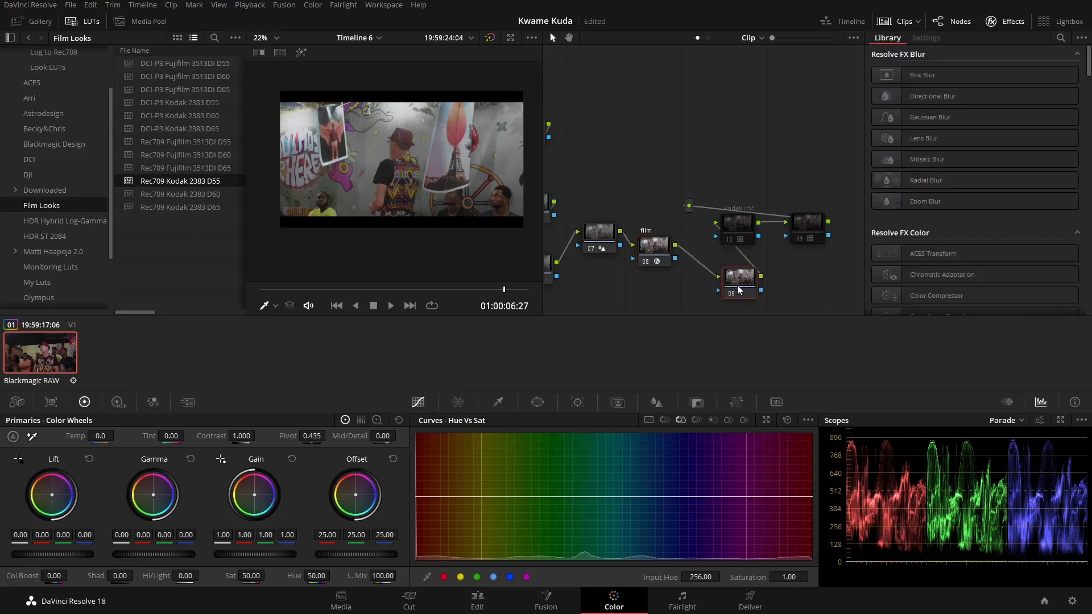
pyautogui.doubleClick(228, 182)
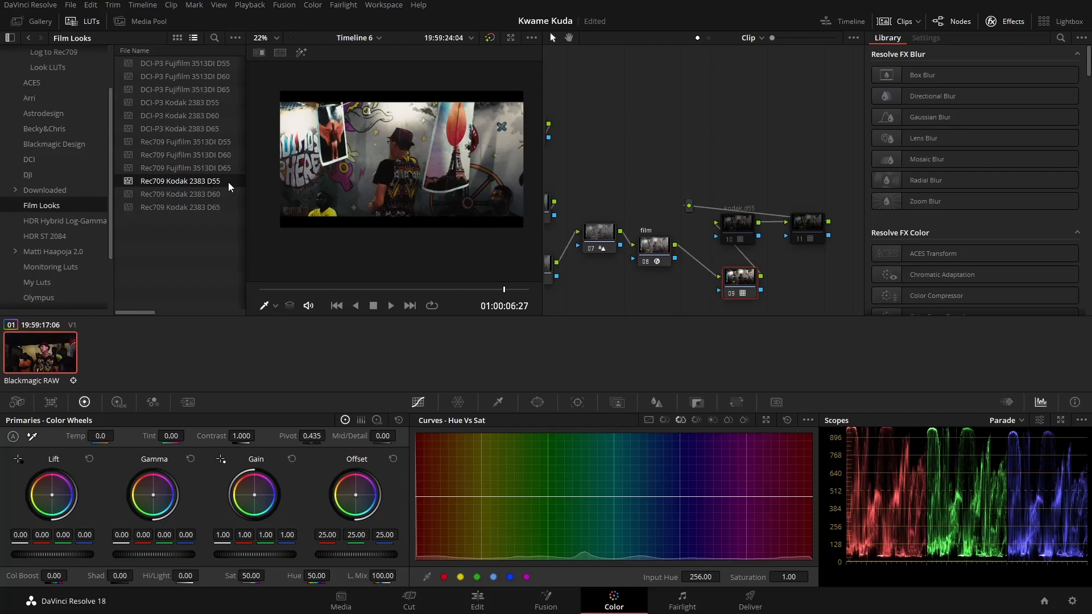
pyautogui.scroll(4, 947, 497)
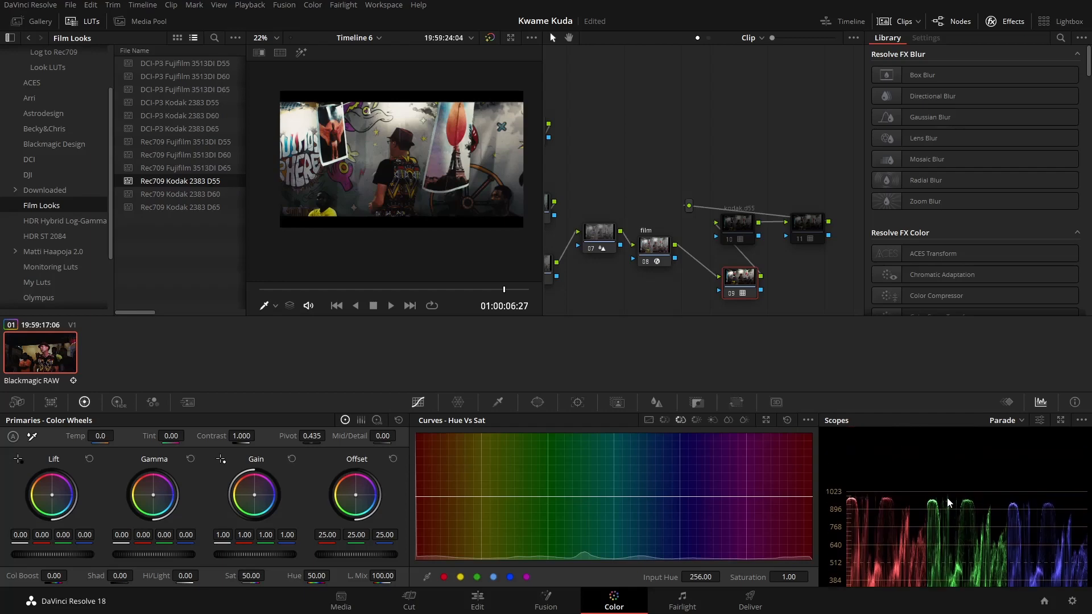
pyautogui.press('p')
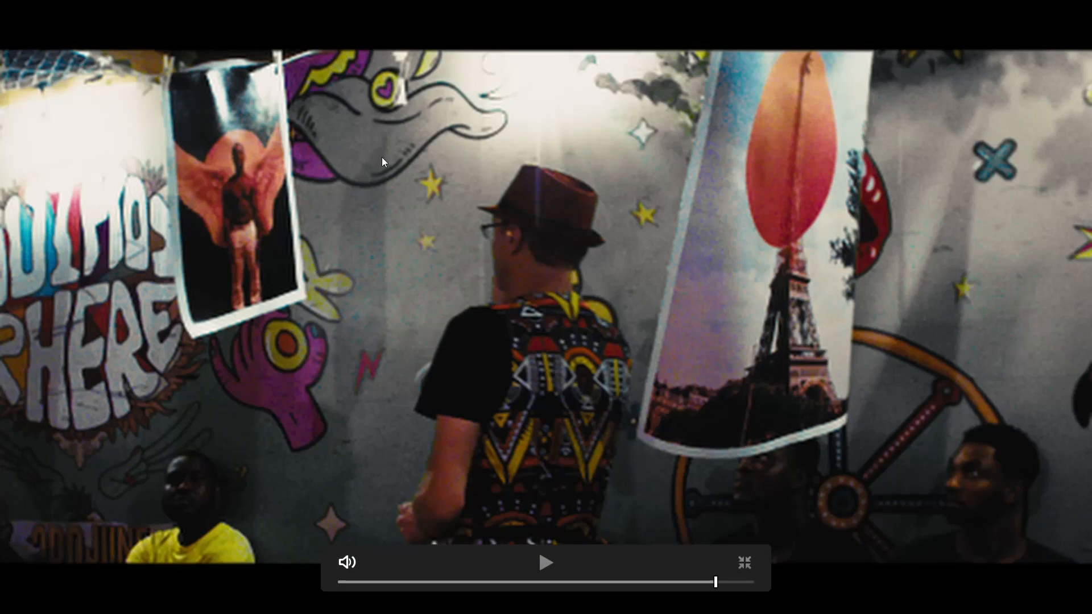
pyautogui.press('p')
# Delete the test LUT node placed after the film node
pyautogui.moveTo(735, 290); pyautogui.dragTo(715, 289)
pyautogui.rightClick(724, 288)
pyautogui.click(742, 295)
pyautogui.press('Delete')
# Set the output gamma of the film node's Color Space Transform to Cineon Film Log
pyautogui.moveTo(664, 247); pyautogui.dragTo(678, 247)
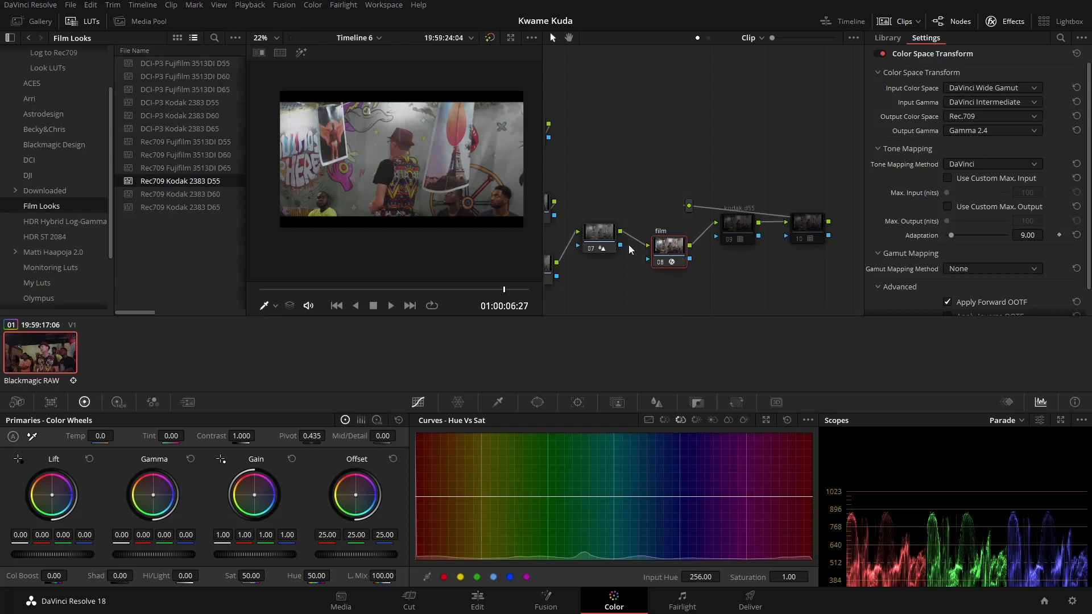
pyautogui.click(604, 241)
pyautogui.click(679, 253)
pyautogui.click(984, 130)
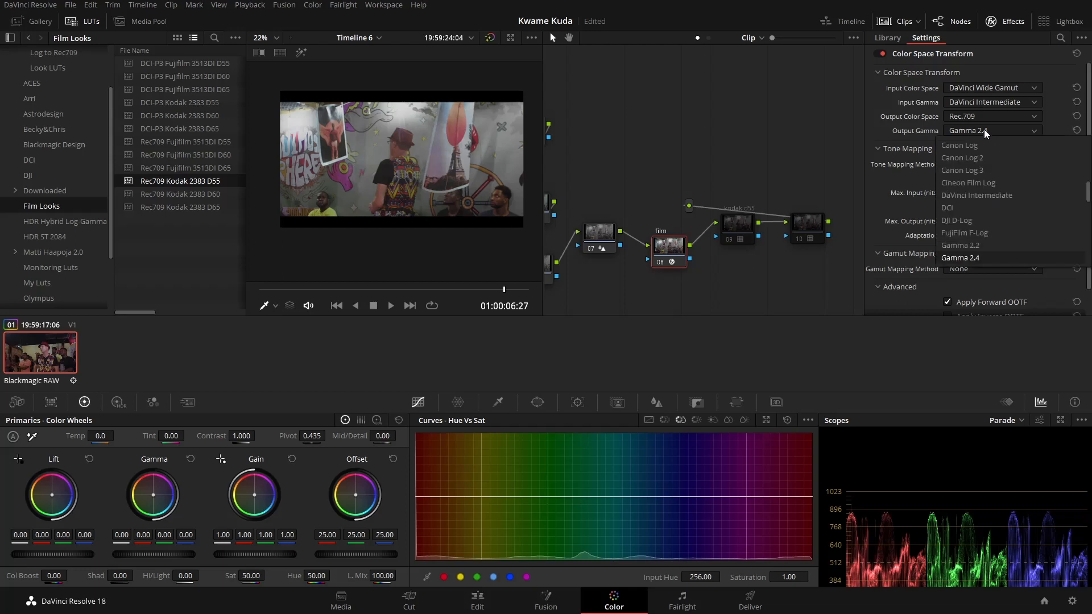
pyautogui.click(984, 182)
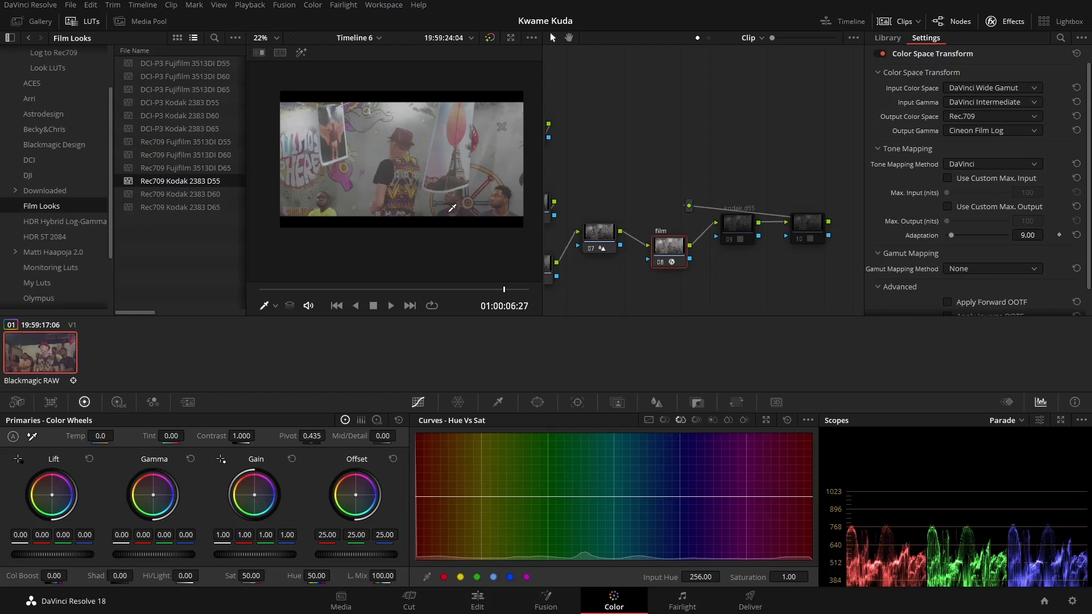
# Move the kodak.d55 node beside the film node and enable it, checking both nodes' settings
pyautogui.moveTo(614, 189)
pyautogui.mouseDown()
pyautogui.moveTo(682, 177)
pyautogui.moveTo(614, 159)
pyautogui.moveTo(620, 151)
pyautogui.mouseUp()
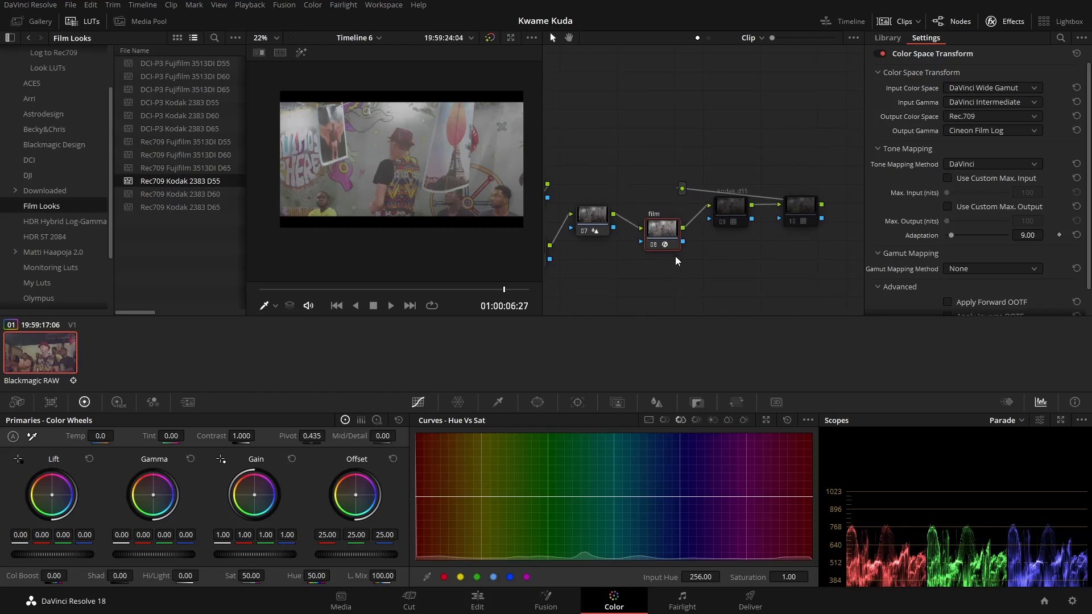
pyautogui.moveTo(729, 216); pyautogui.dragTo(731, 245)
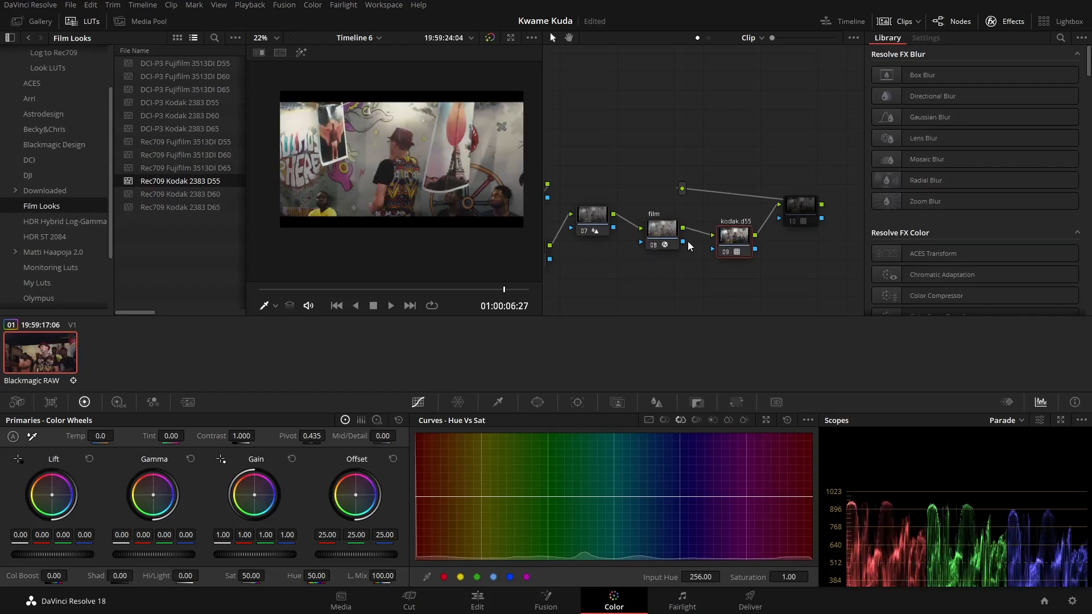
pyautogui.click(660, 233)
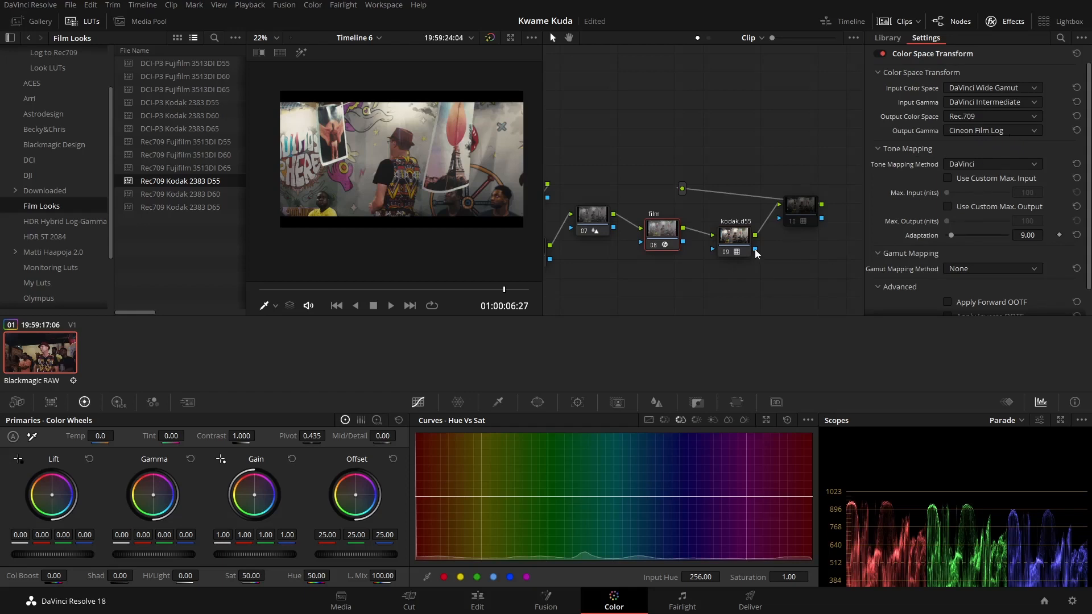
pyautogui.moveTo(738, 233); pyautogui.dragTo(741, 233)
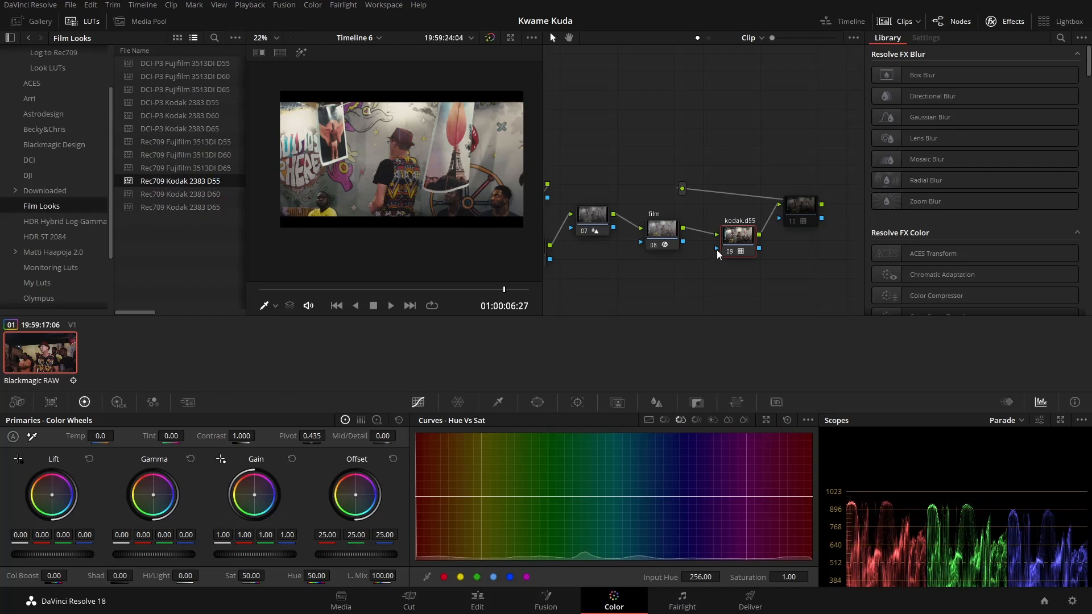
# Line up the film and kodak.d55 nodes in the node graph and review the clip full screen
pyautogui.moveTo(746, 247); pyautogui.dragTo(742, 245)
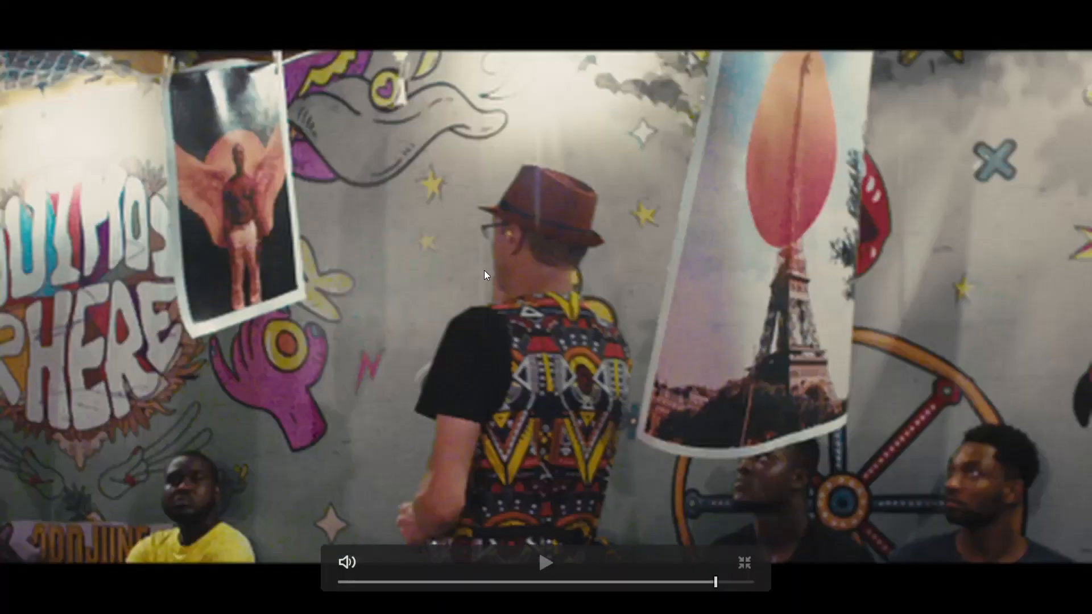
pyautogui.click(339, 582)
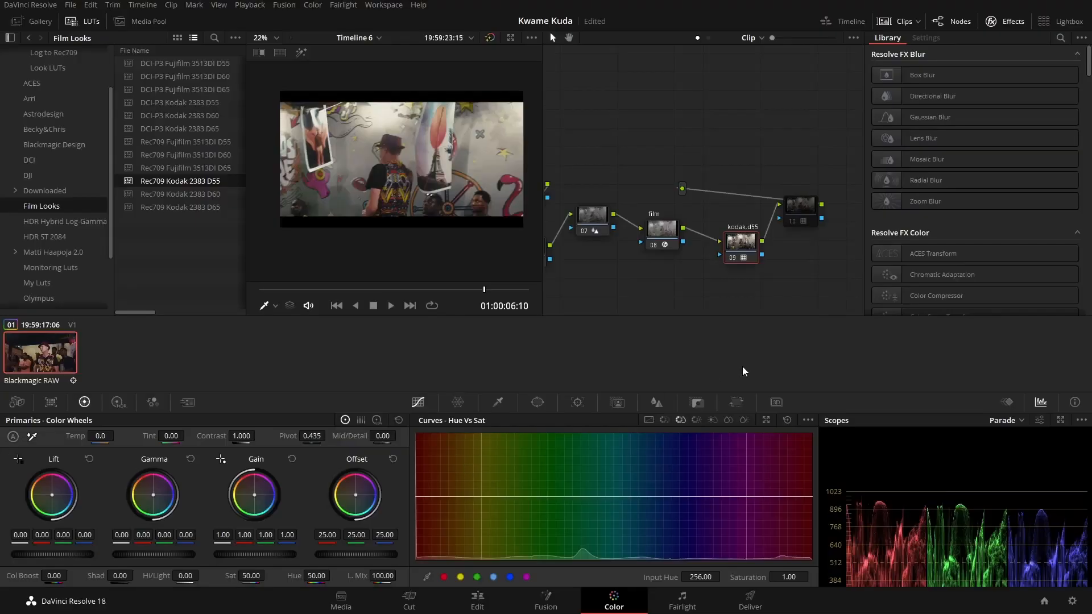
pyautogui.moveTo(738, 234); pyautogui.dragTo(736, 217)
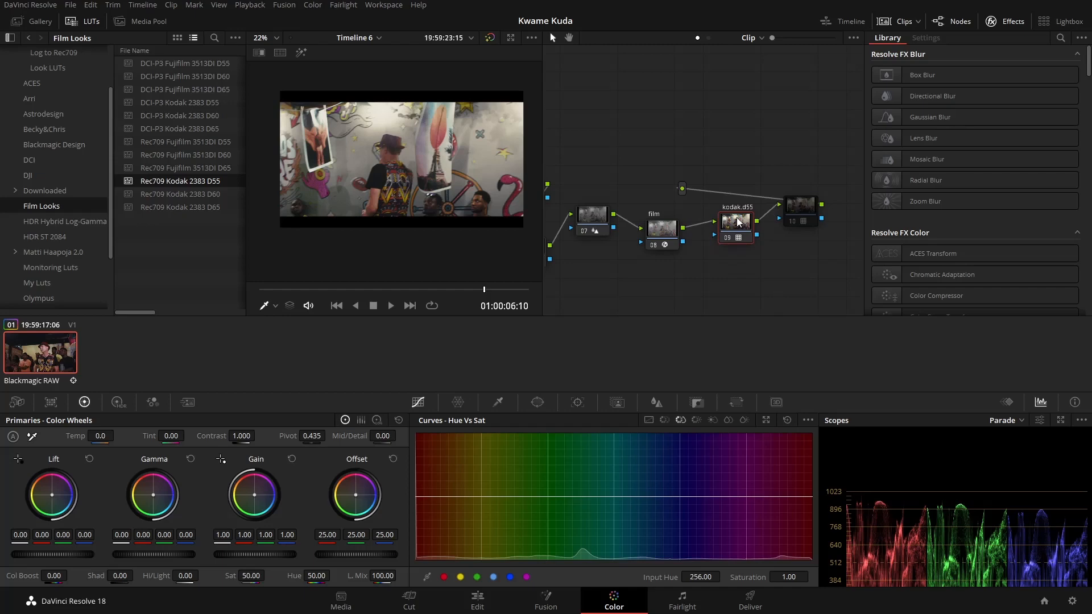
pyautogui.moveTo(659, 236); pyautogui.dragTo(659, 229)
pyautogui.moveTo(733, 233); pyautogui.dragTo(731, 231)
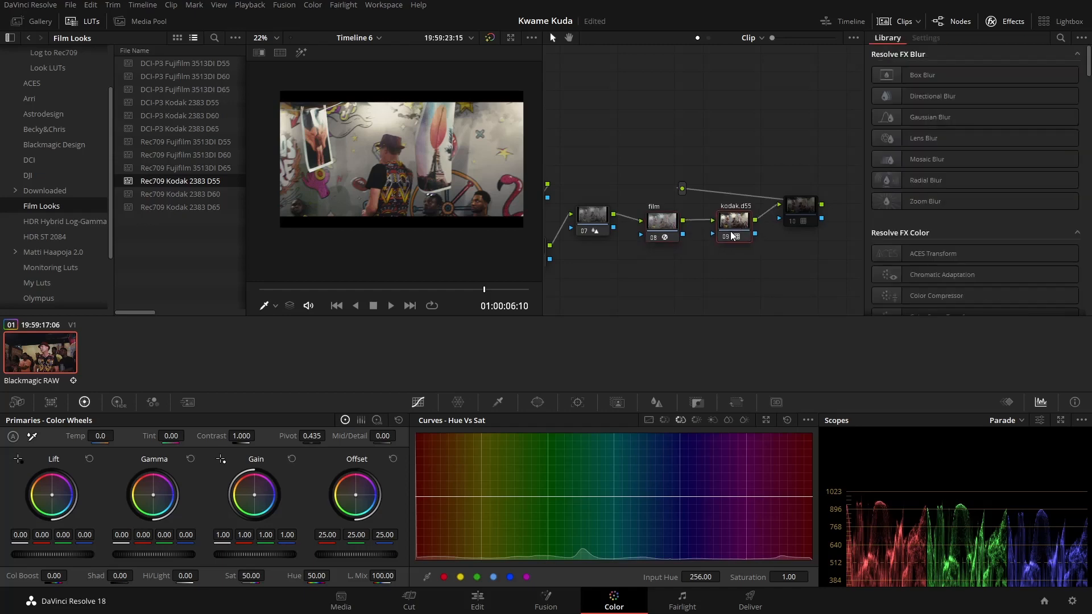
# Go to the frame at 01:00:01:21 and hide the LUT browser to enlarge the viewer image
pyautogui.moveTo(305, 293)
pyautogui.mouseDown()
pyautogui.moveTo(480, 305)
pyautogui.moveTo(319, 295)
pyautogui.mouseUp()
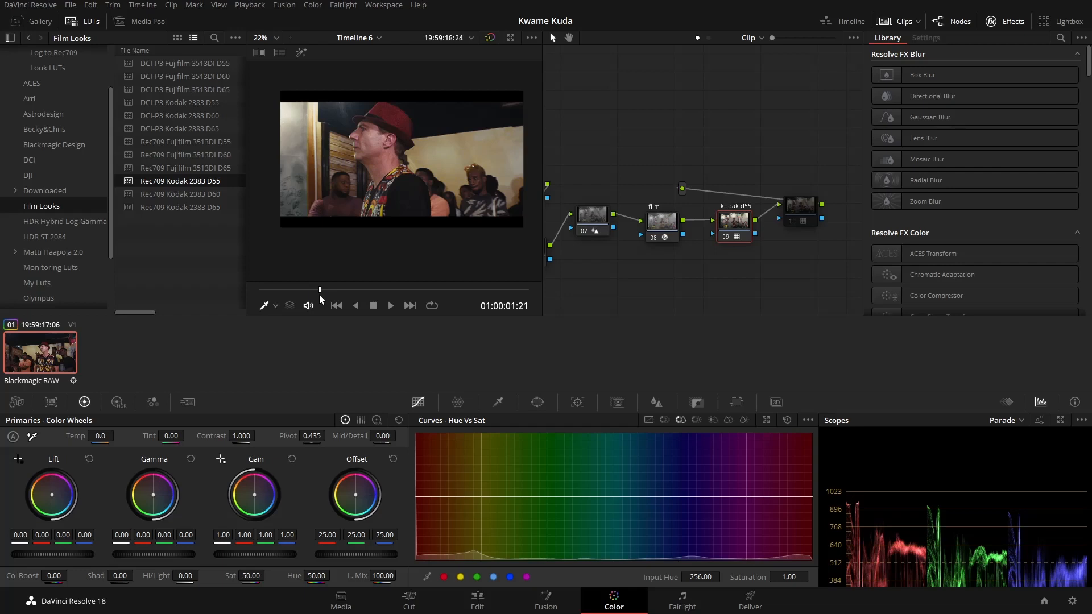
pyautogui.moveTo(811, 209)
pyautogui.mouseDown()
pyautogui.moveTo(815, 235)
pyautogui.moveTo(806, 227)
pyautogui.mouseUp()
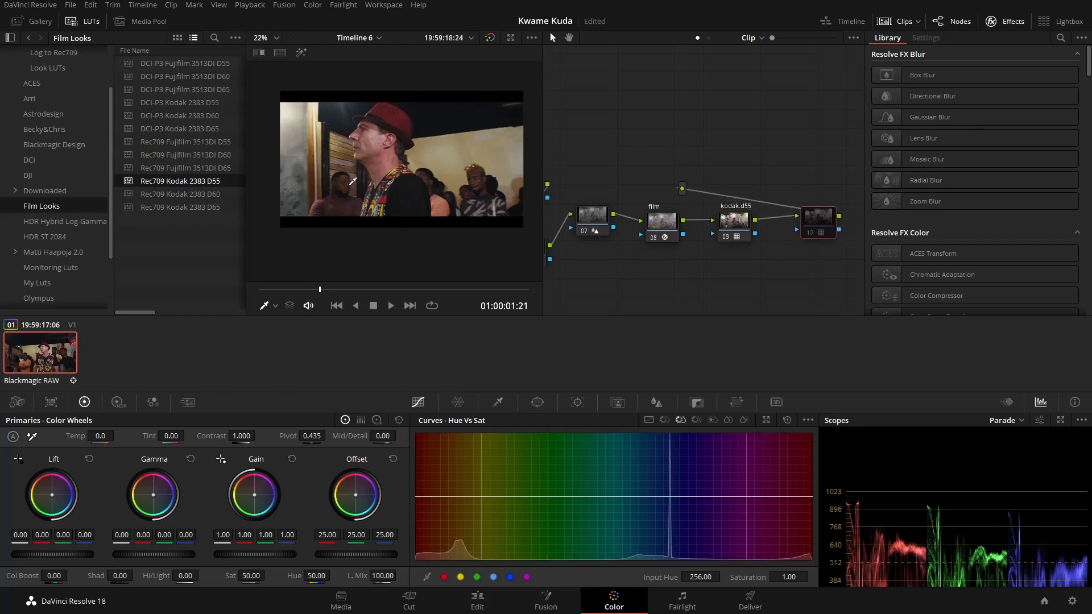
pyautogui.scroll(1, 350, 183)
pyautogui.click(89, 23)
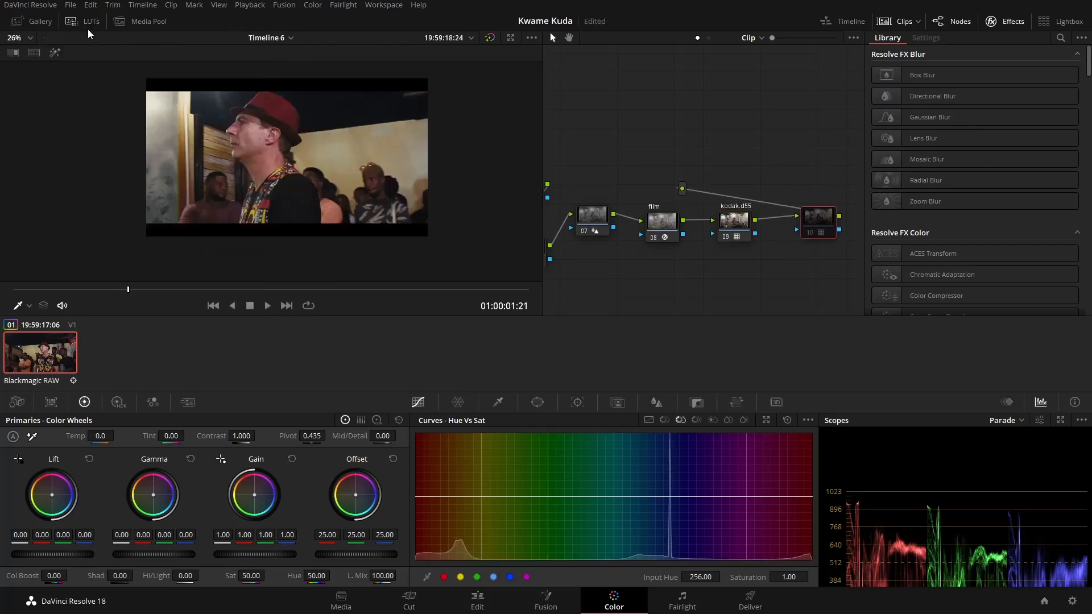
pyautogui.scroll(2, 344, 143)
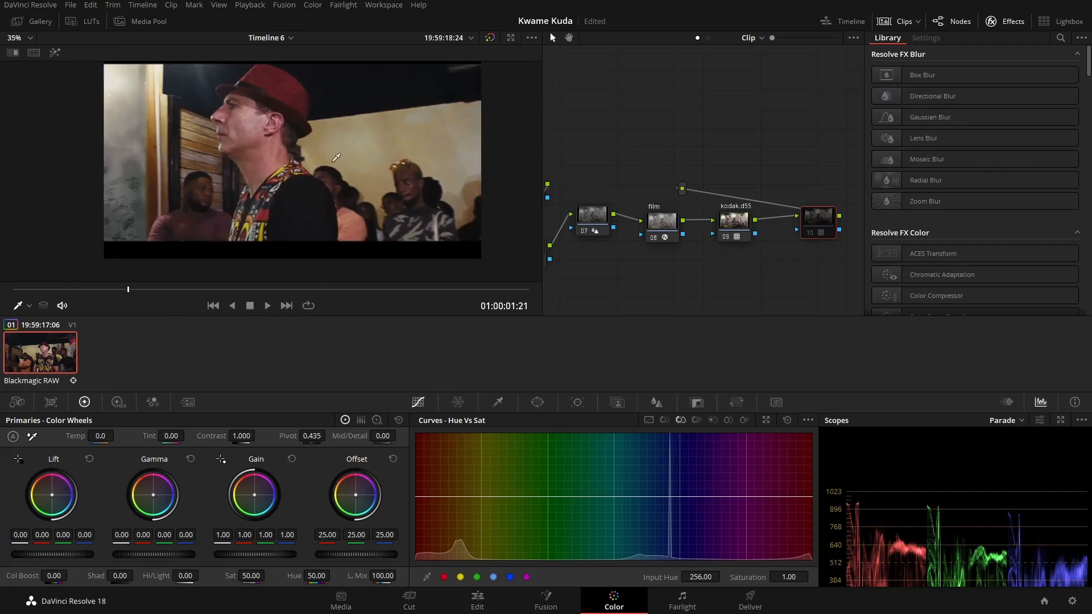
# Toggle the last node after kodak.d55 repeatedly to compare the image, leave it enabled and save the project
pyautogui.moveTo(819, 226); pyautogui.dragTo(817, 230)
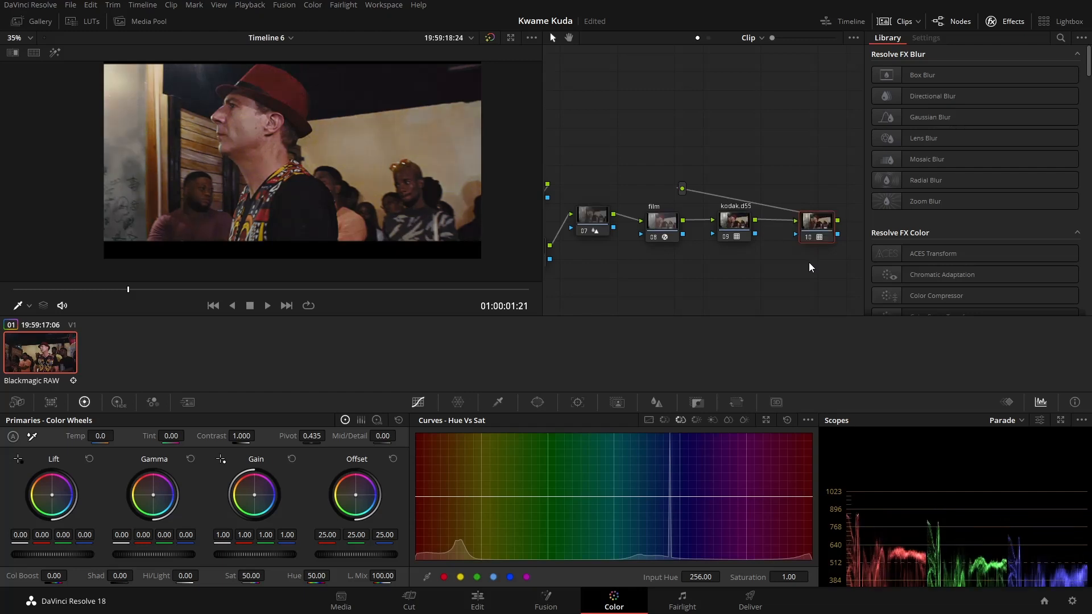
pyautogui.hotkey('ctrl', 'd')
pyautogui.hotkey('ctrl', 'd')
pyautogui.hotkey('ctrl', 'd')
pyautogui.hotkey('ctrl', 'd')
pyautogui.hotkey('ctrl', 'd')
pyautogui.hotkey('ctrl', 'd')
pyautogui.hotkey('ctrl', 'd')
pyautogui.hotkey('ctrl', 'd')
pyautogui.hotkey('ctrl', 'd')
pyautogui.hotkey('ctrl', 'd')
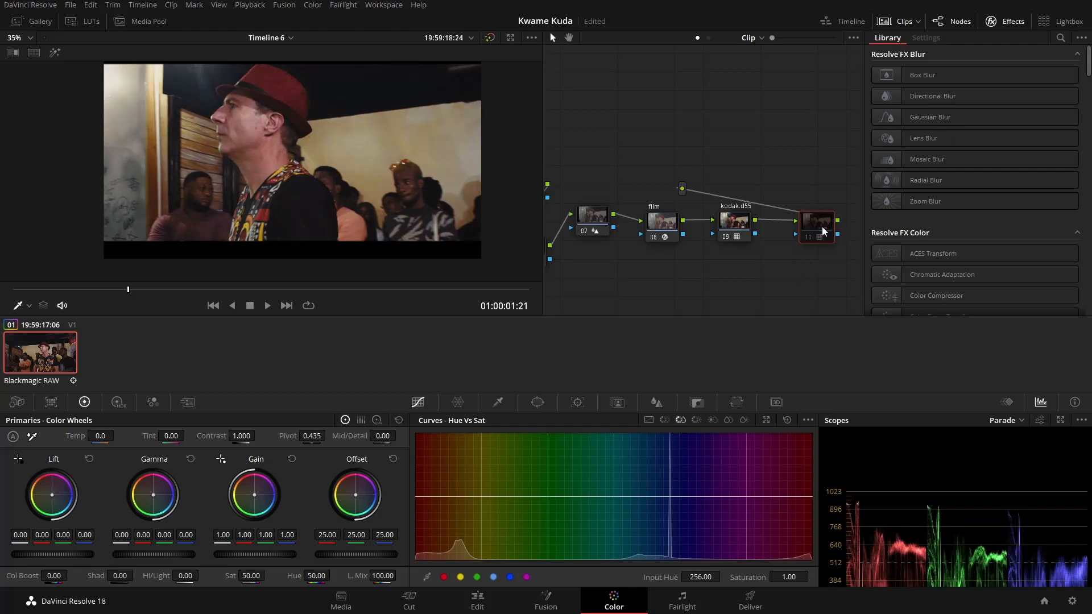
pyautogui.hotkey('ctrl', 'd')
pyautogui.hotkey('ctrl', 'd')
pyautogui.hotkey('ctrl', 's')
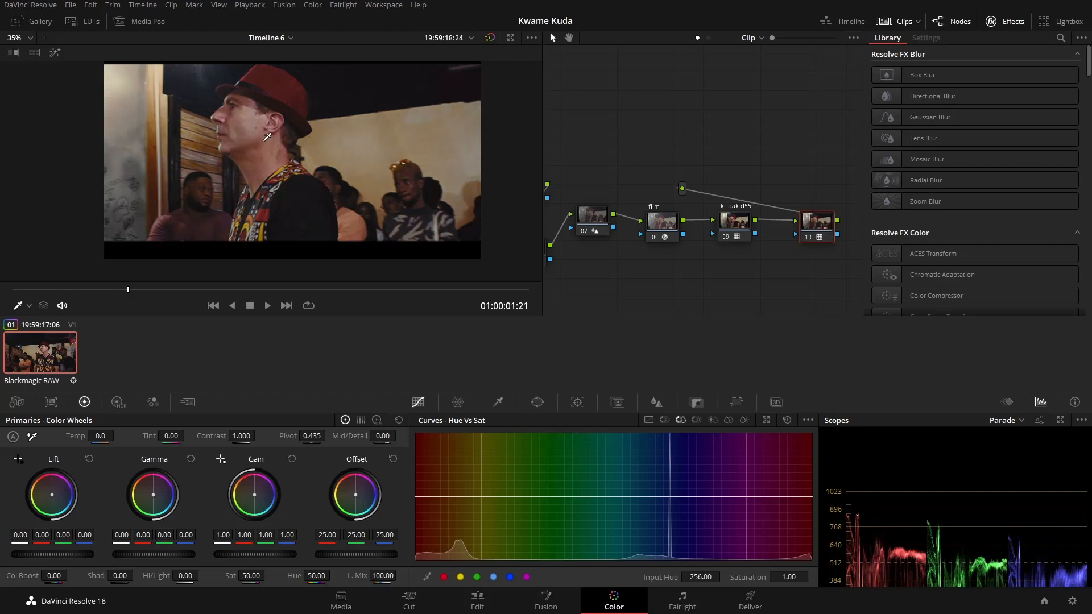
# Examine the shadows and highlights in the parade scope, and go to the frame at 01:00:04:29
pyautogui.scroll(-3, 856, 492)
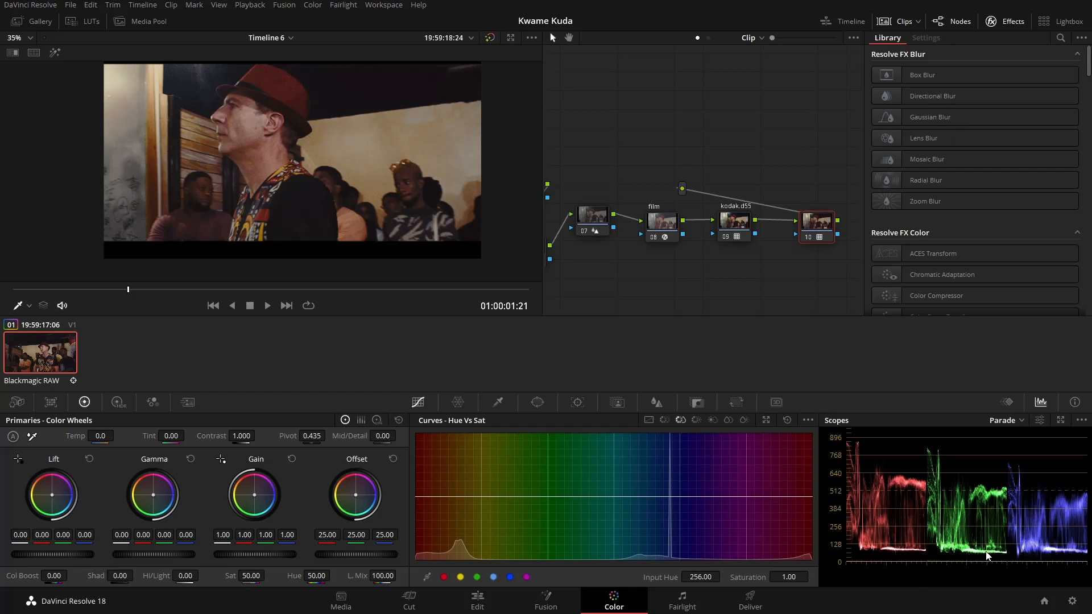
pyautogui.scroll(2, 950, 529)
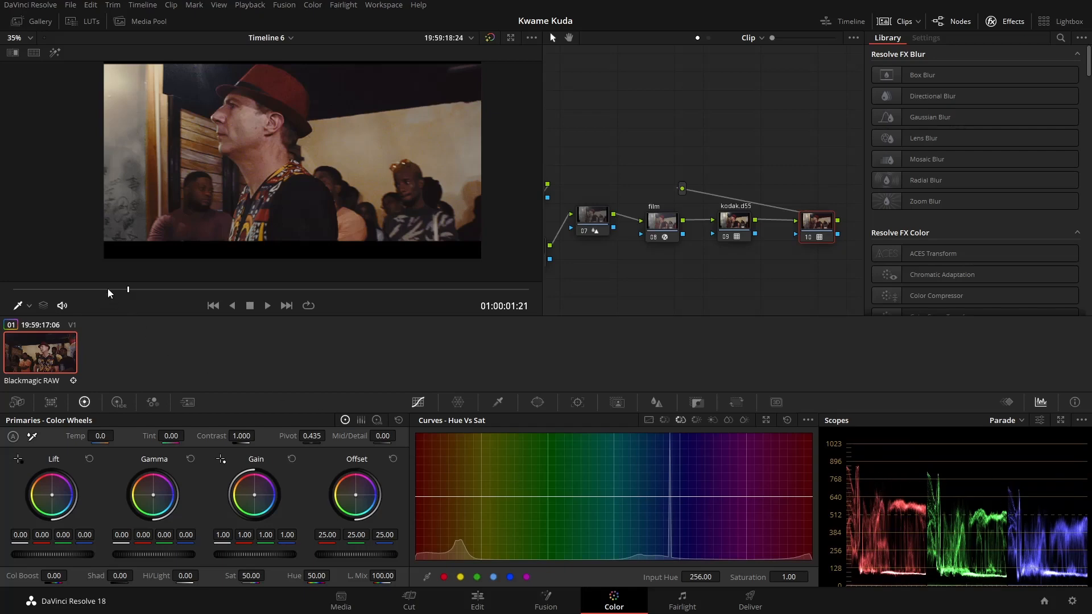
pyautogui.moveTo(129, 291); pyautogui.dragTo(351, 299)
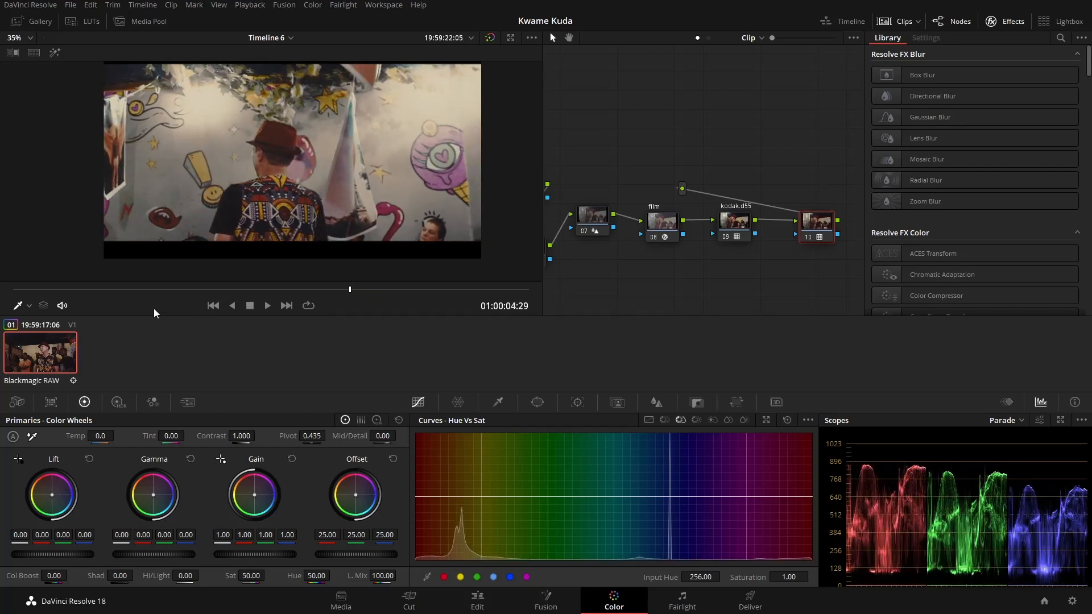
# Insert a new serial node before the NR node at the start of the graph and arrange the two nodes
pyautogui.moveTo(598, 270); pyautogui.dragTo(831, 267)
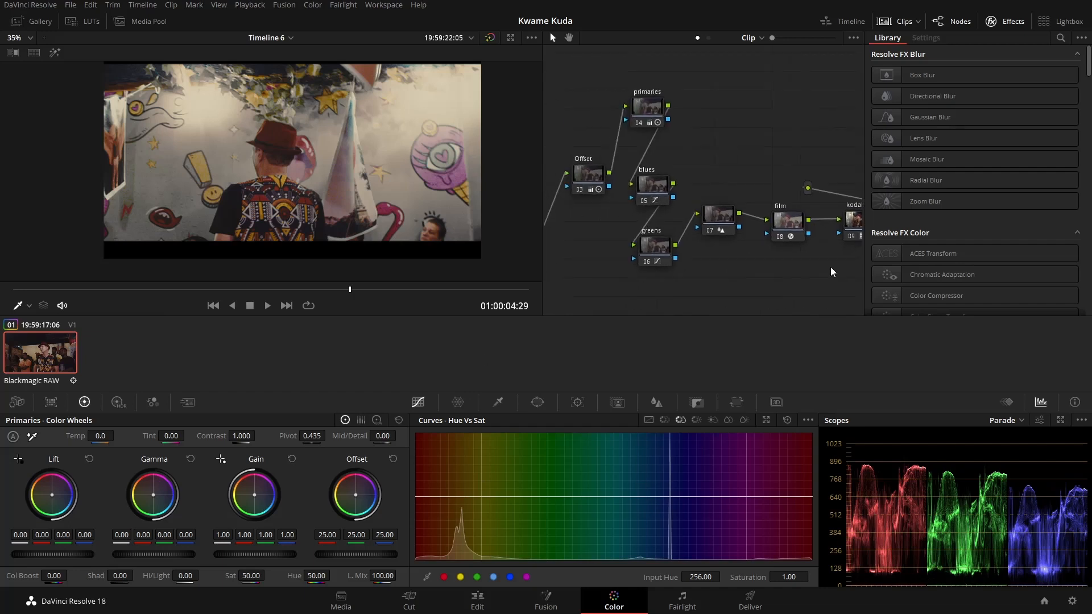
pyautogui.moveTo(589, 153); pyautogui.dragTo(574, 170)
pyautogui.moveTo(628, 236); pyautogui.dragTo(689, 229)
pyautogui.moveTo(576, 173); pyautogui.dragTo(576, 186)
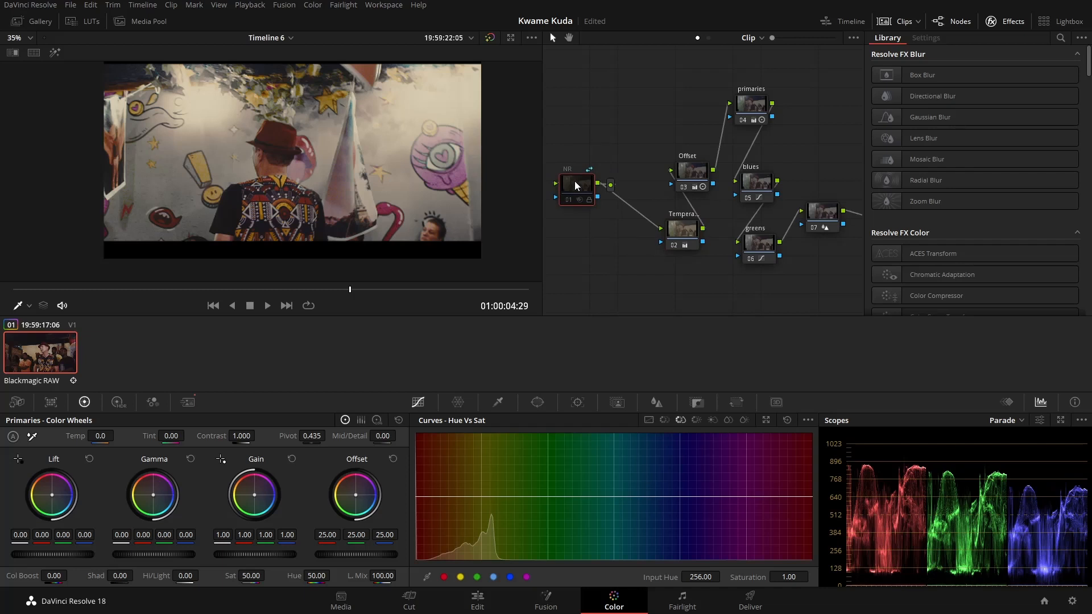
pyautogui.hotkey('shift', 's')
pyautogui.moveTo(575, 189); pyautogui.dragTo(647, 227)
pyautogui.moveTo(586, 241); pyautogui.dragTo(570, 203)
pyautogui.moveTo(642, 228); pyautogui.dragTo(621, 238)
pyautogui.click(568, 199)
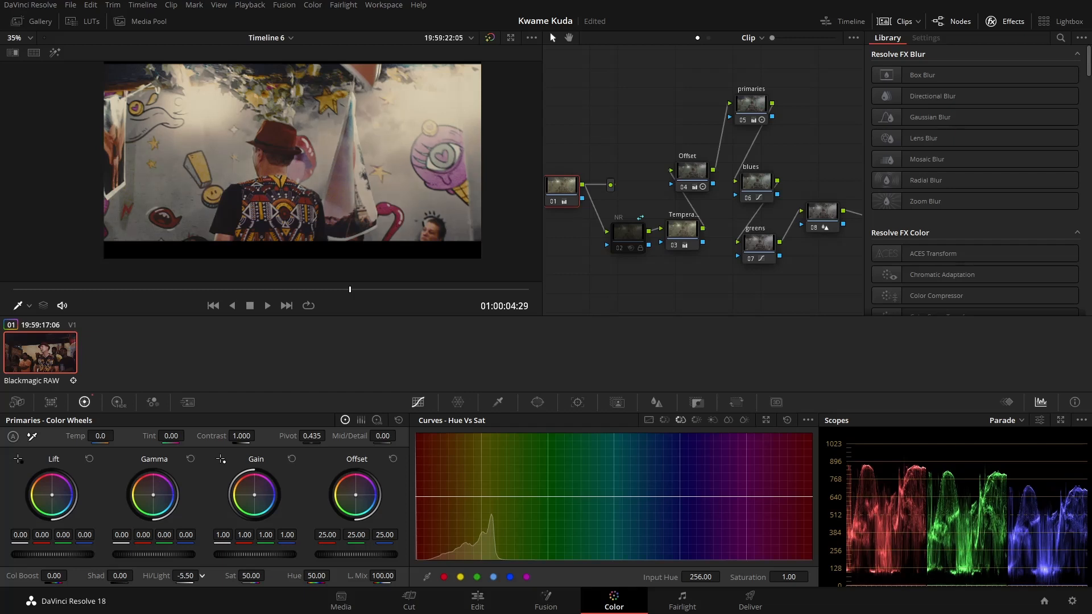
# Lower the highlights of the new first node to -70
pyautogui.moveTo(185, 576); pyautogui.dragTo(171, 576)
pyautogui.moveTo(184, 576); pyautogui.dragTo(174, 576)
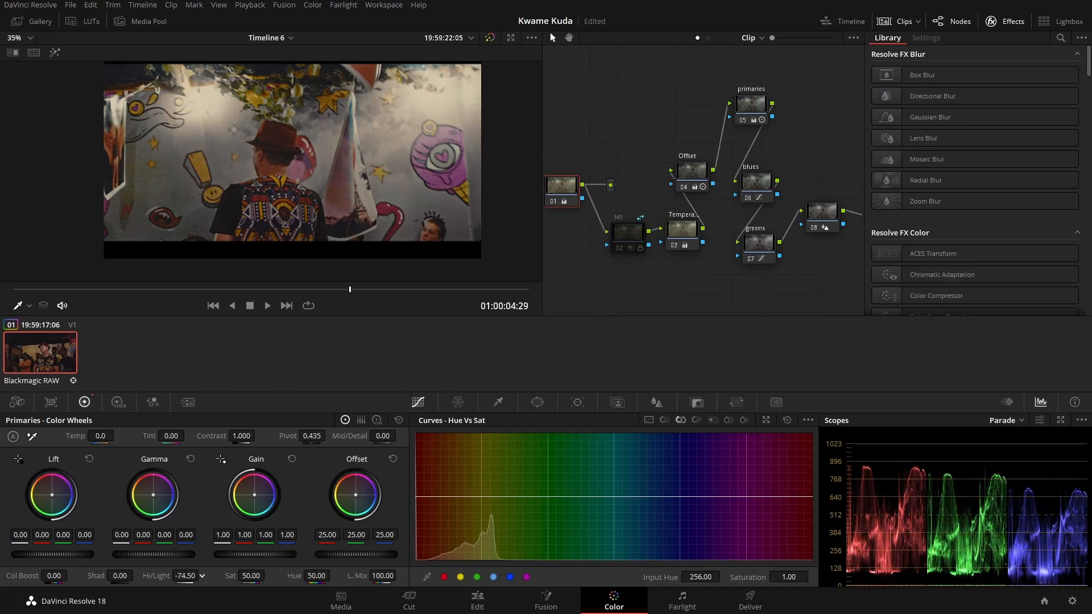
pyautogui.moveTo(185, 576)
pyautogui.mouseDown()
pyautogui.moveTo(244, 576)
pyautogui.moveTo(203, 576)
pyautogui.mouseUp()
# Play the clip full screen to review the lowered highlights
pyautogui.press('p')
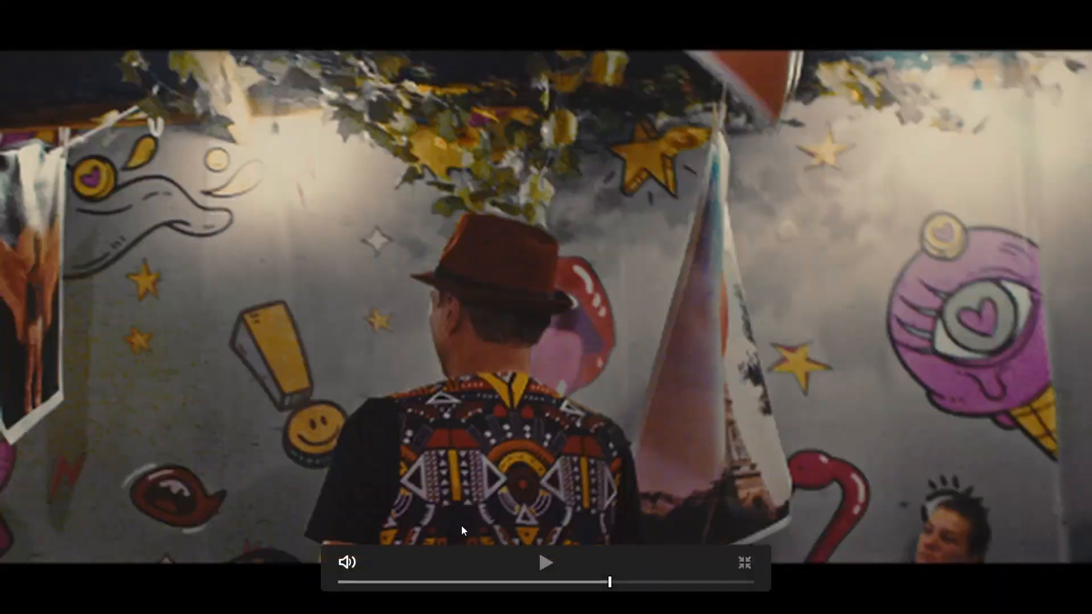
pyautogui.click(402, 581)
pyautogui.press('space')
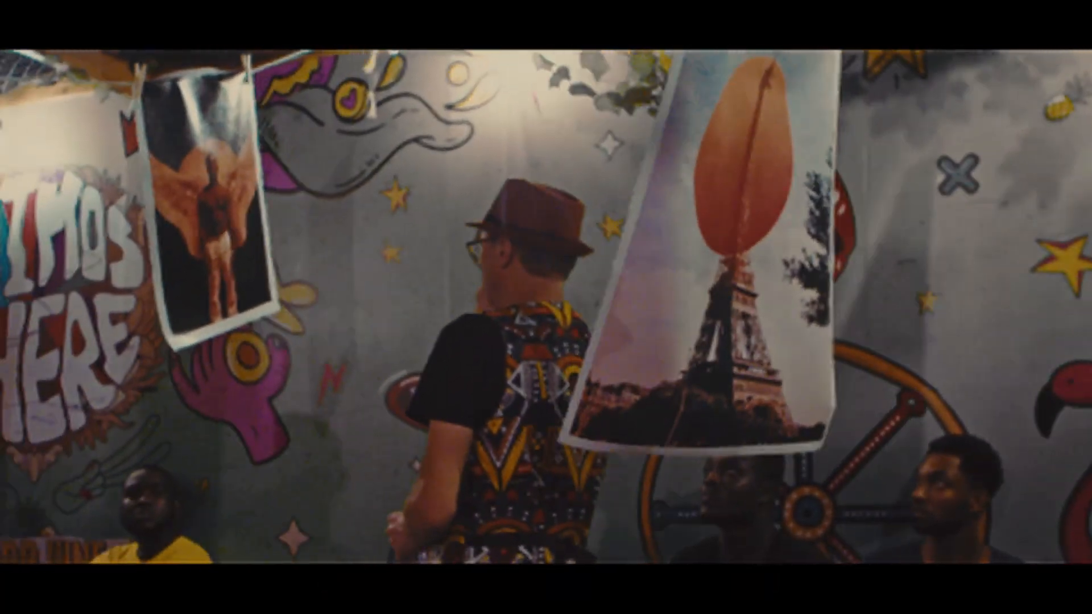
pyautogui.press('space')
pyautogui.press('Escape')
# Hide the effects library to widen the node graph and place the first node level with the NR node
pyautogui.moveTo(703, 268); pyautogui.dragTo(567, 258)
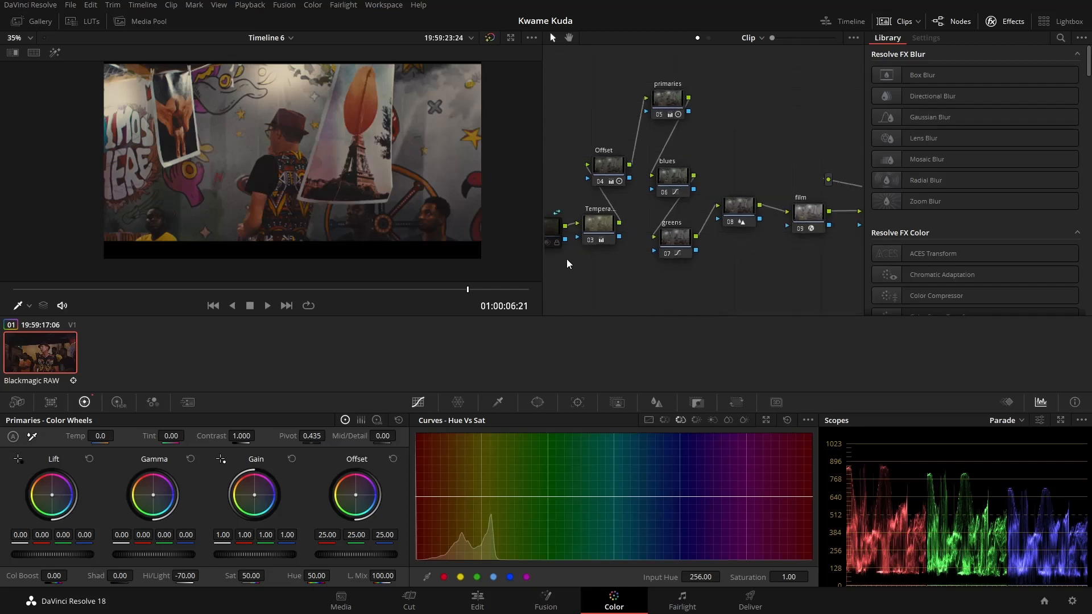
pyautogui.moveTo(781, 248); pyautogui.dragTo(873, 234)
pyautogui.click(1005, 21)
pyautogui.moveTo(748, 189); pyautogui.dragTo(822, 170)
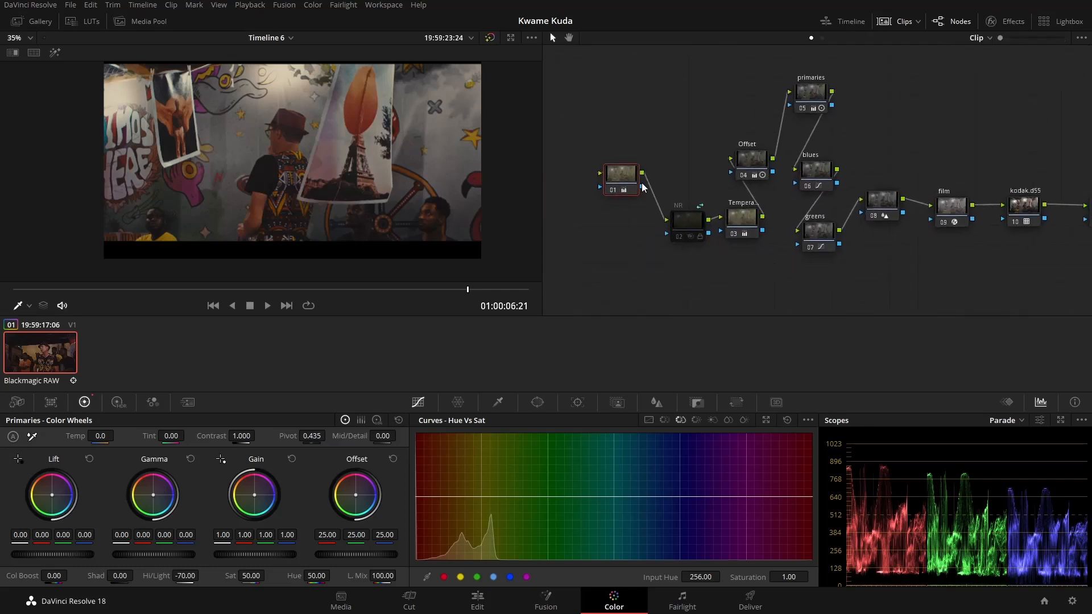
pyautogui.moveTo(623, 190); pyautogui.dragTo(625, 198)
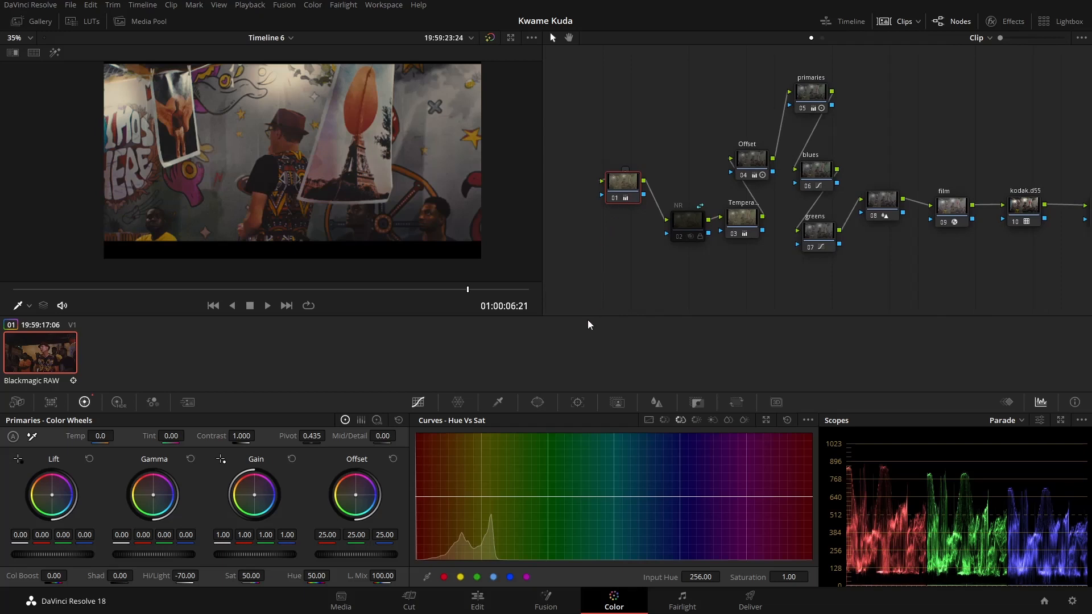
pyautogui.moveTo(619, 197); pyautogui.dragTo(614, 232)
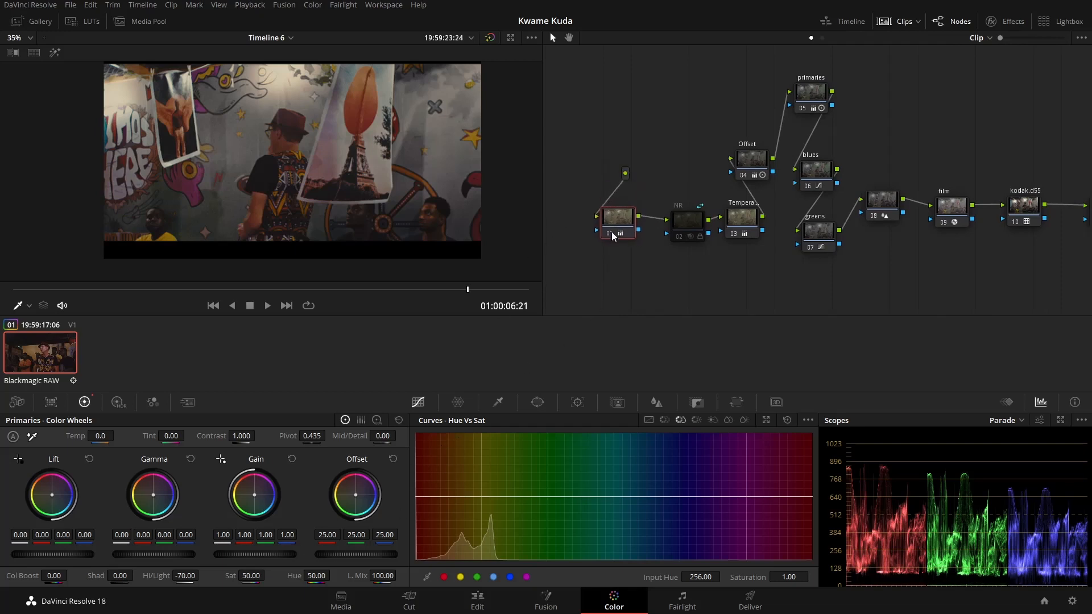
# Set the first node's highlights to -20 and play the clip from the beginning
pyautogui.moveTo(178, 576); pyautogui.dragTo(202, 575)
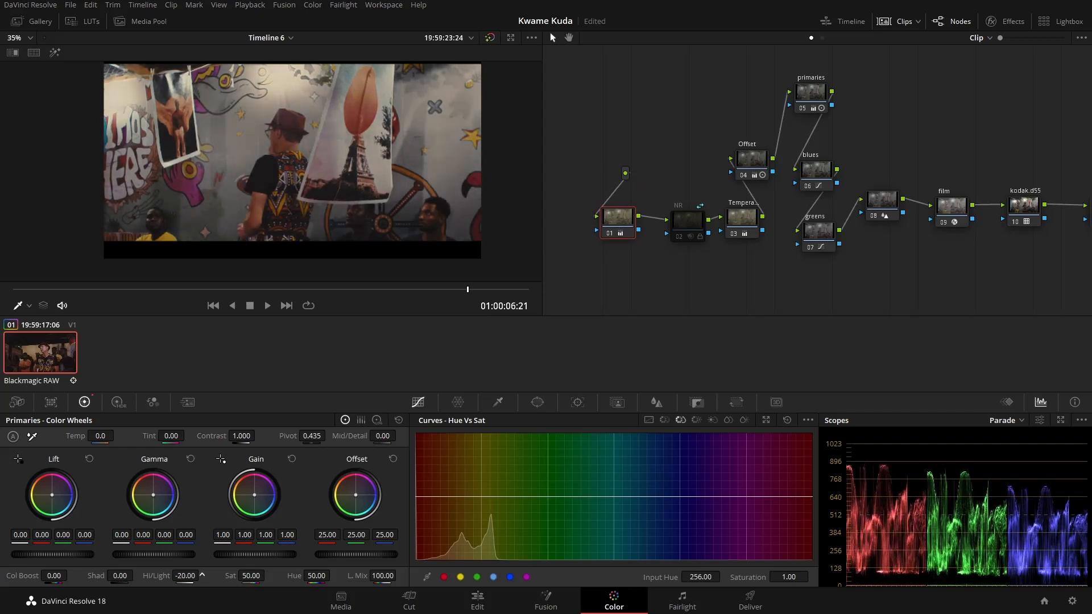
pyautogui.click(186, 575)
pyautogui.click(208, 305)
pyautogui.press('space')
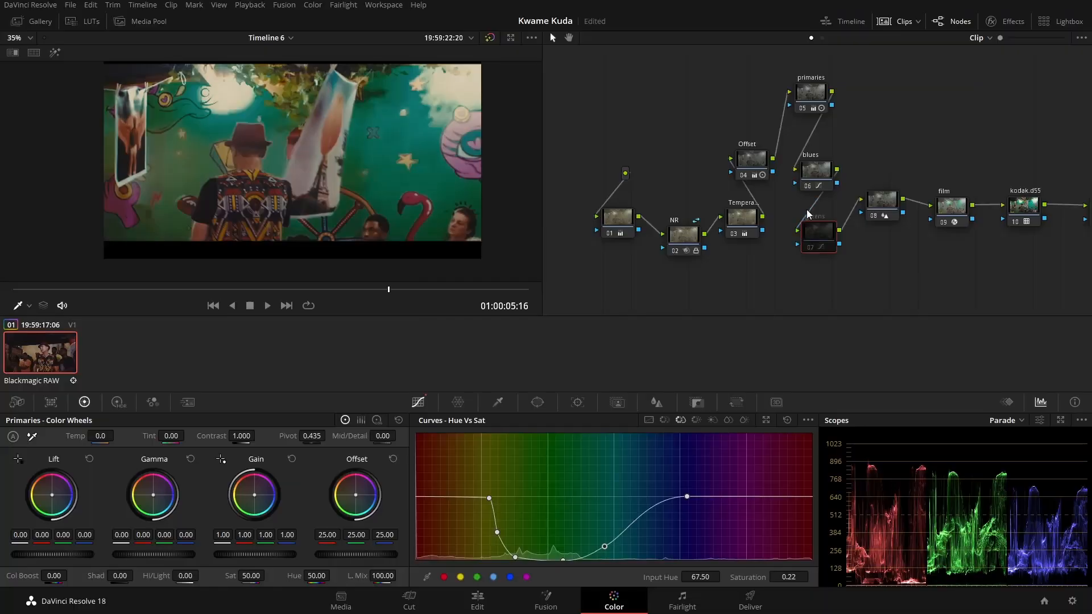
# Disable the blues node to compare the wall colours, and re-enable both the blues and greens nodes
pyautogui.click(814, 175)
pyautogui.hotkey('ctrl', 'd')
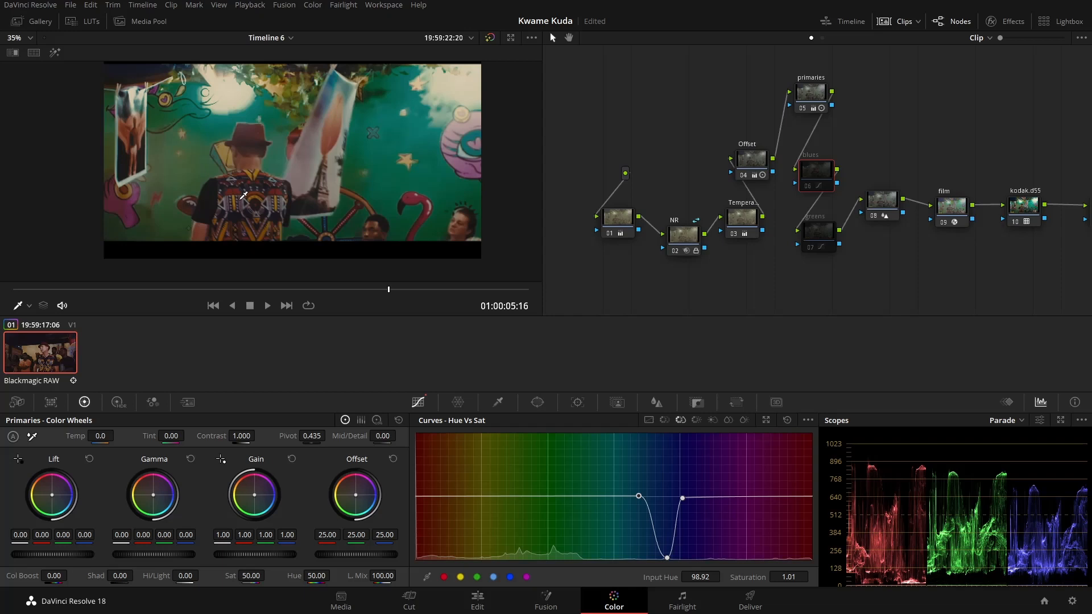
pyautogui.hotkey('ctrl', 'd')
pyautogui.click(822, 240)
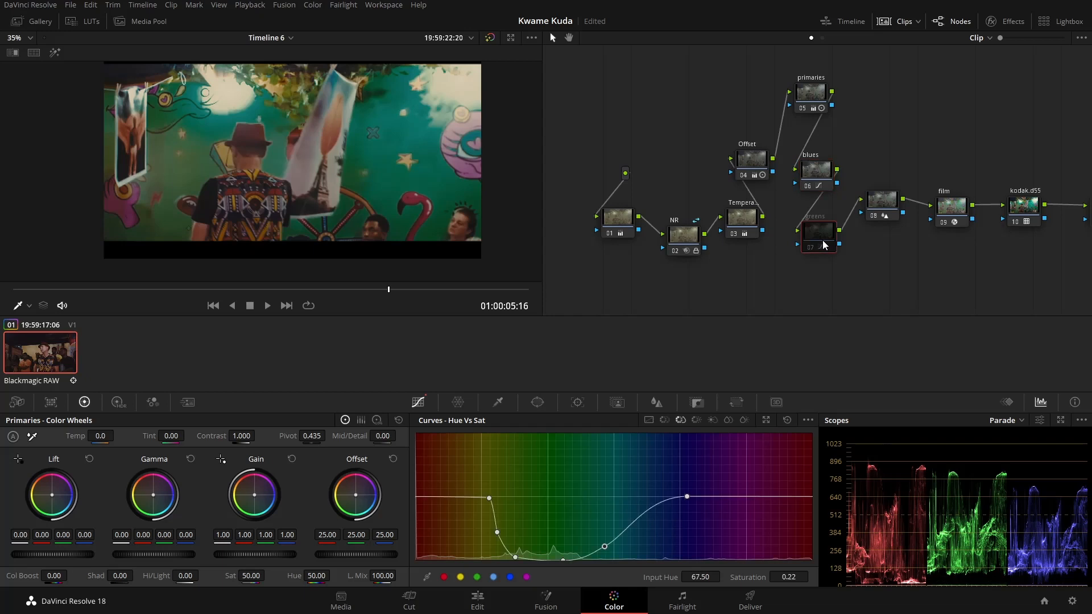
pyautogui.hotkey('ctrl', 'd')
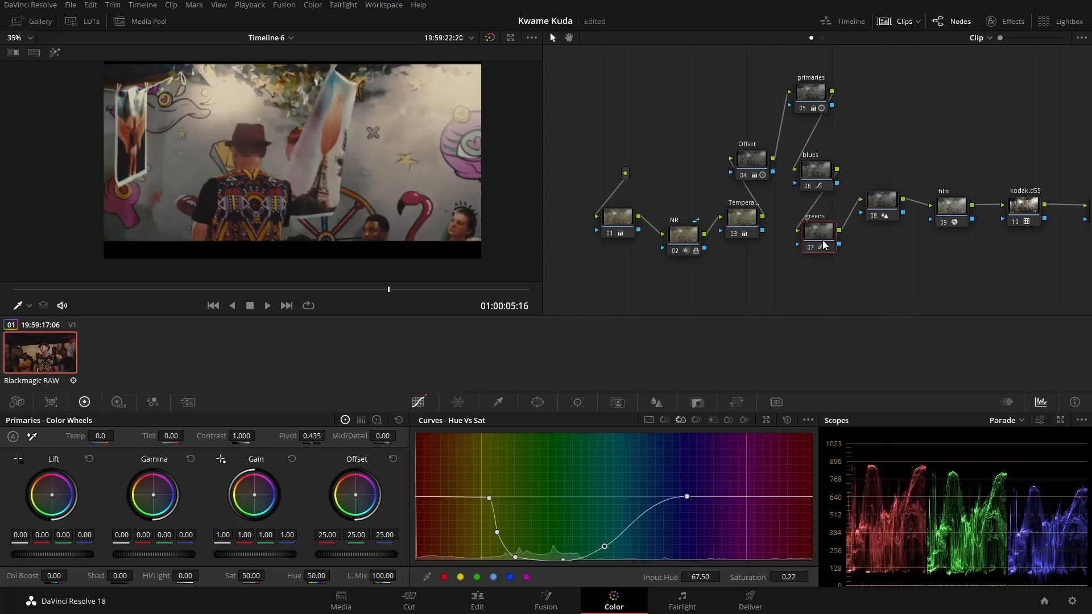